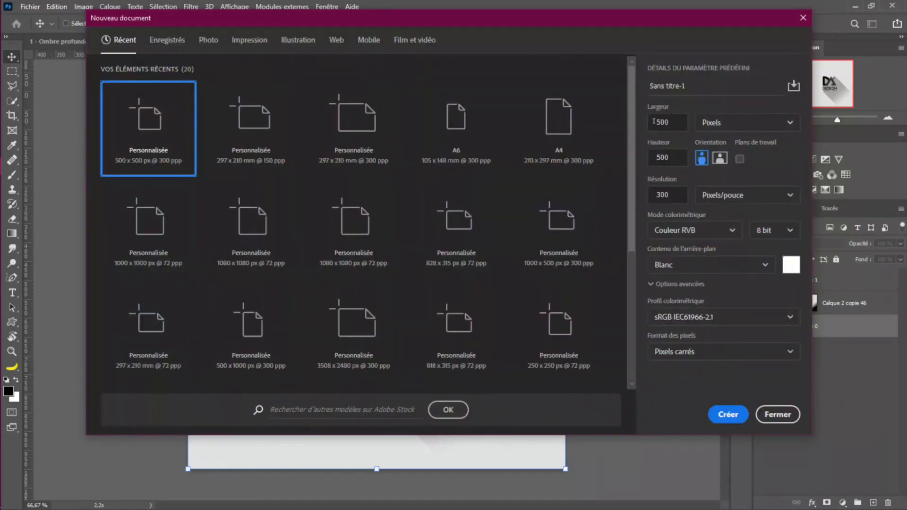
Step: Create a new document 1000 x 1000 pixels at a resolution of 150 pixels per inch
left_click_drag(671, 118, 643, 124)
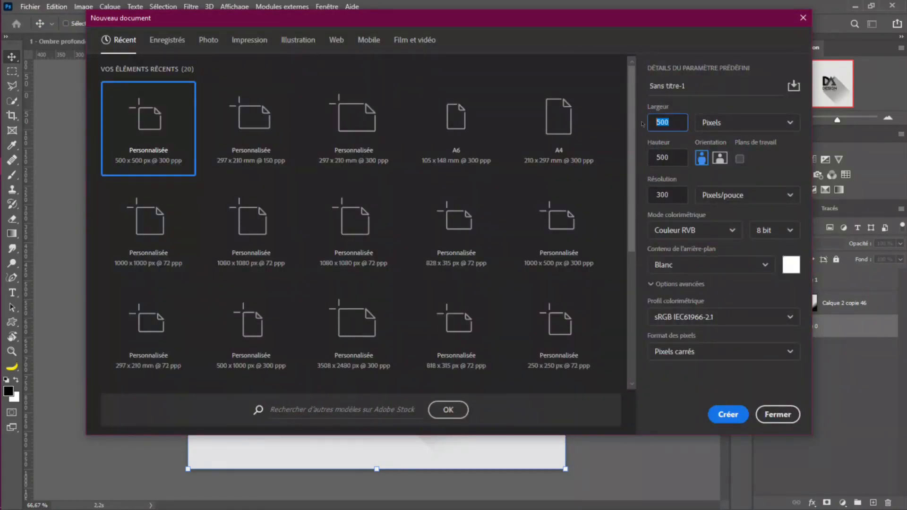
type("1000")
double_click(666, 157)
type("1000")
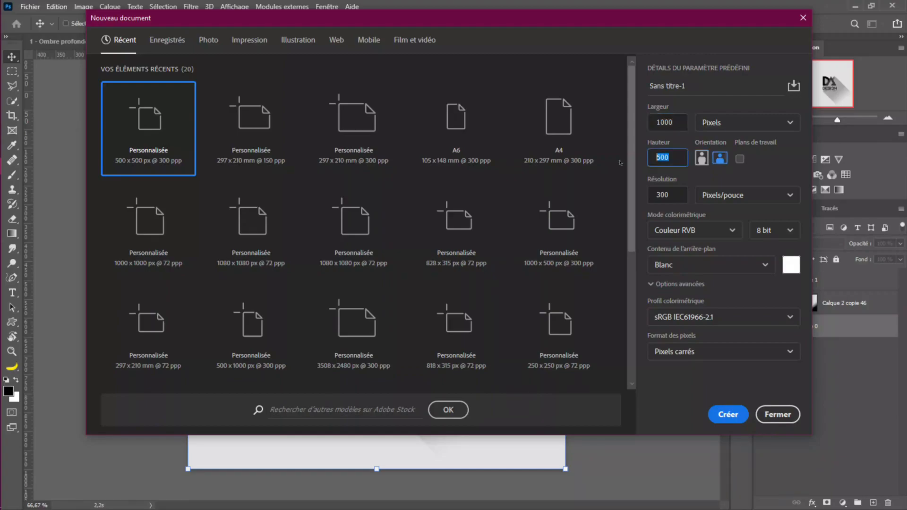
double_click(662, 193)
type("150")
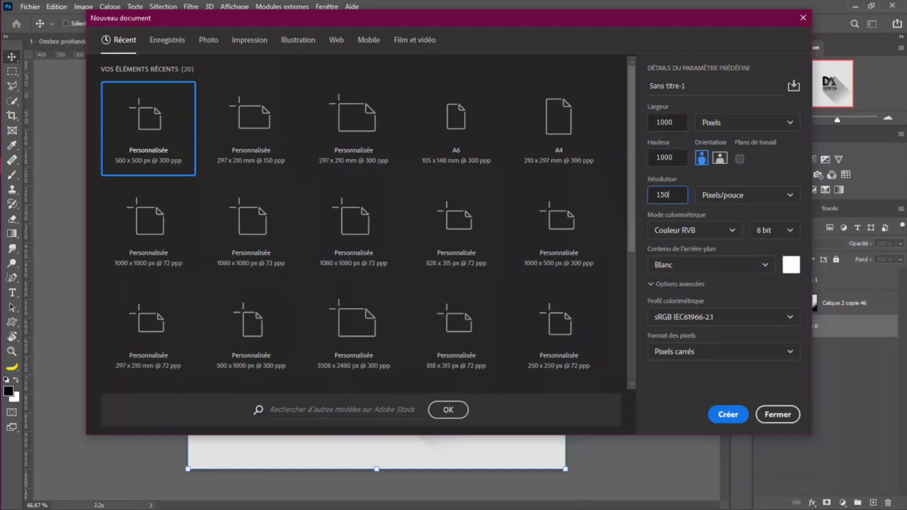
left_click(721, 413)
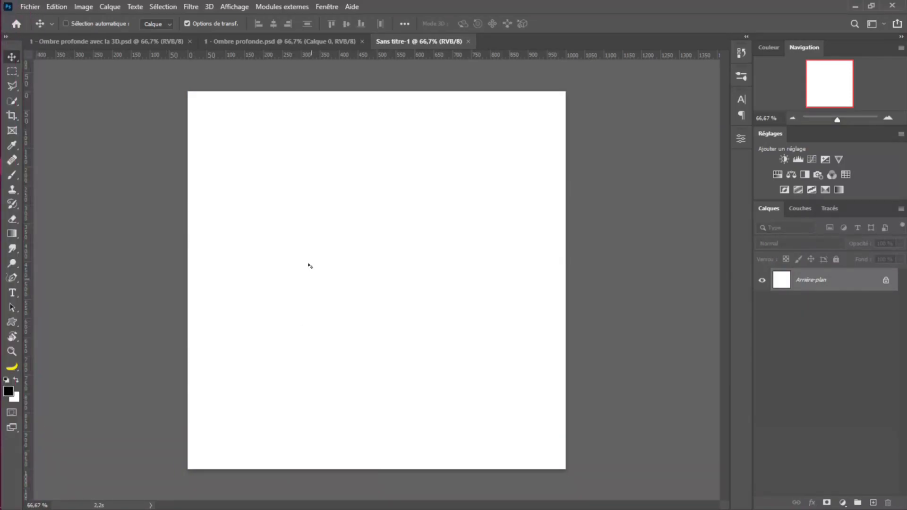
Step: Open the image "1 - Ombre profonde - Logo DA2.png" from the "16 - Ombrages" resources folder
left_click(42, 6)
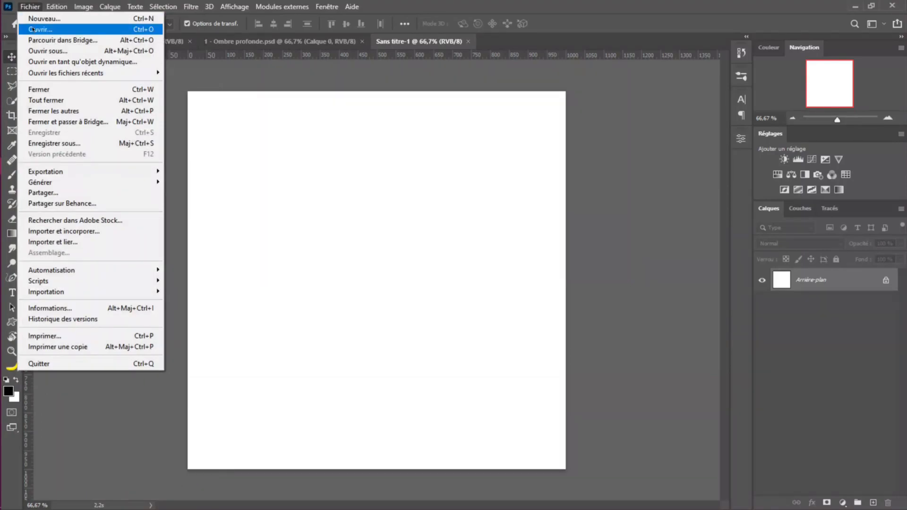
left_click(32, 30)
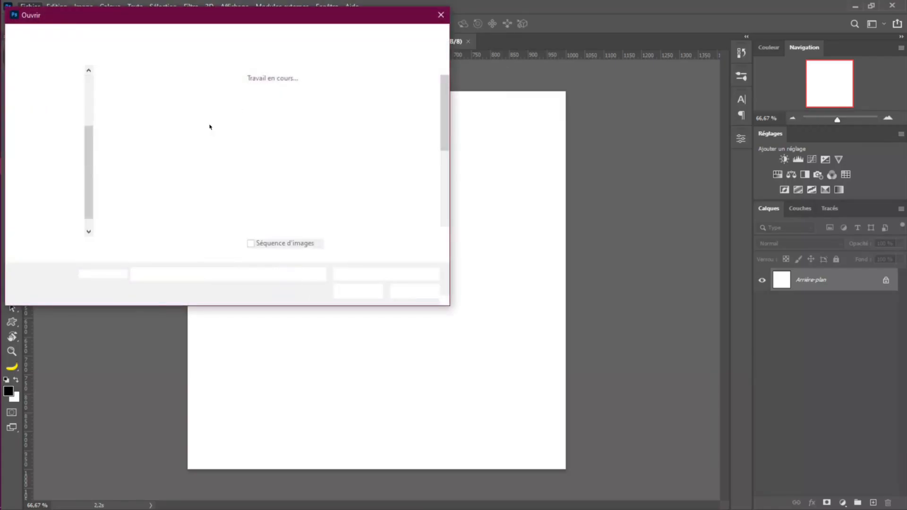
scroll(343, 165, "down", 5)
scroll(340, 174, "up", 1)
scroll(340, 174, "down", 1)
scroll(340, 174, "up", 1)
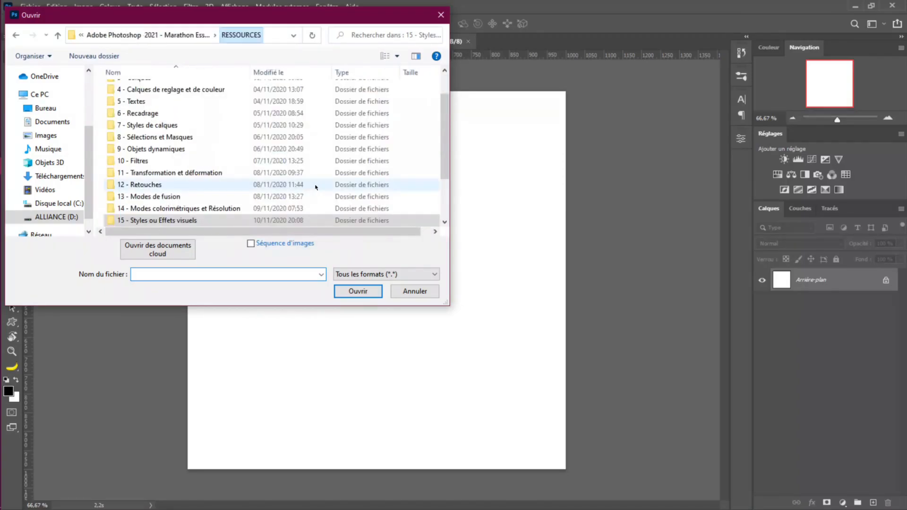
scroll(223, 196, "down", 1)
left_click(138, 197)
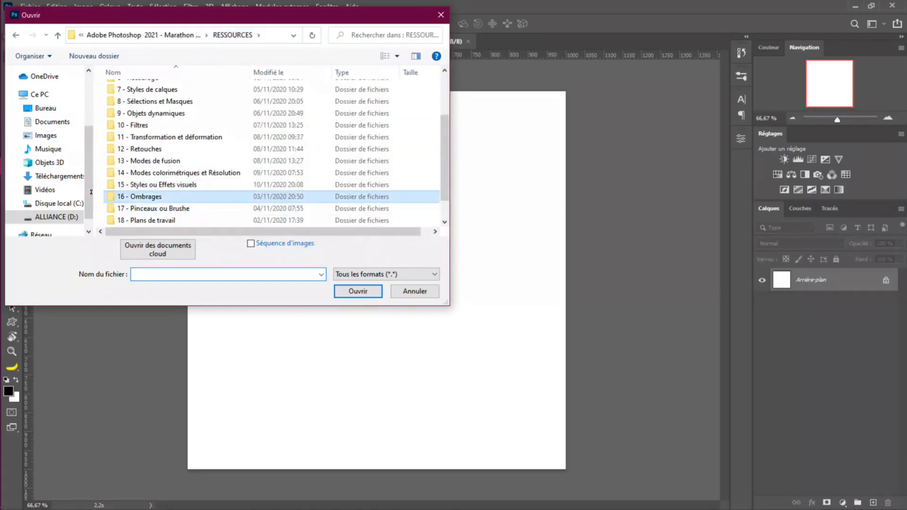
double_click(141, 197)
left_click(178, 134)
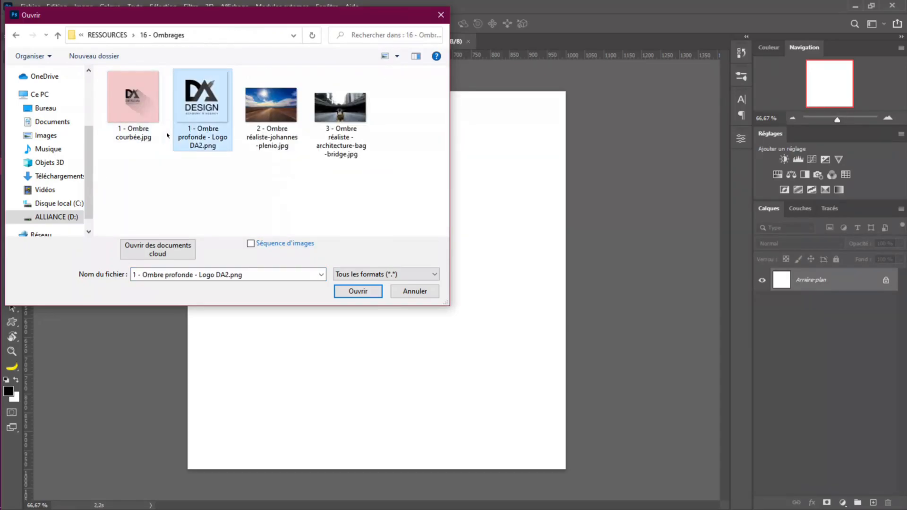
left_click(358, 291)
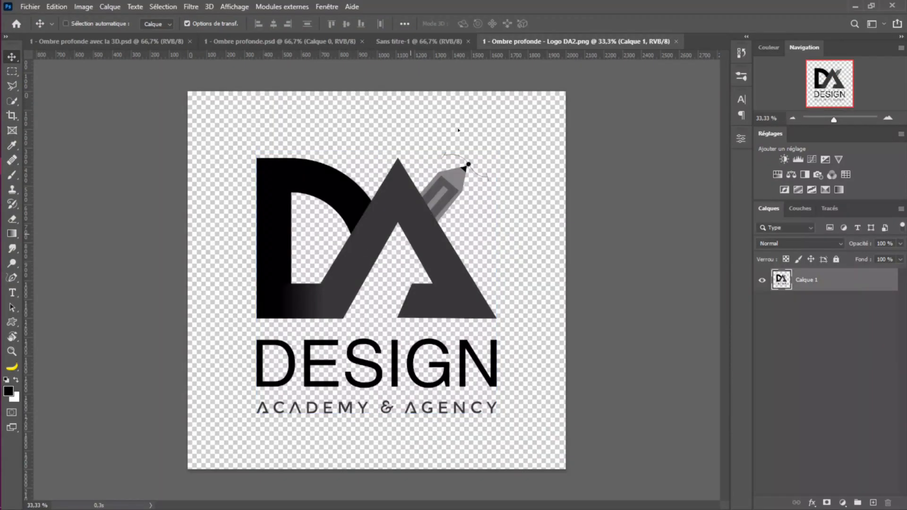
Step: Bring the logo layer into the Sans titre-1 document and convert it to a smart object
left_click_drag(378, 175, 364, 247)
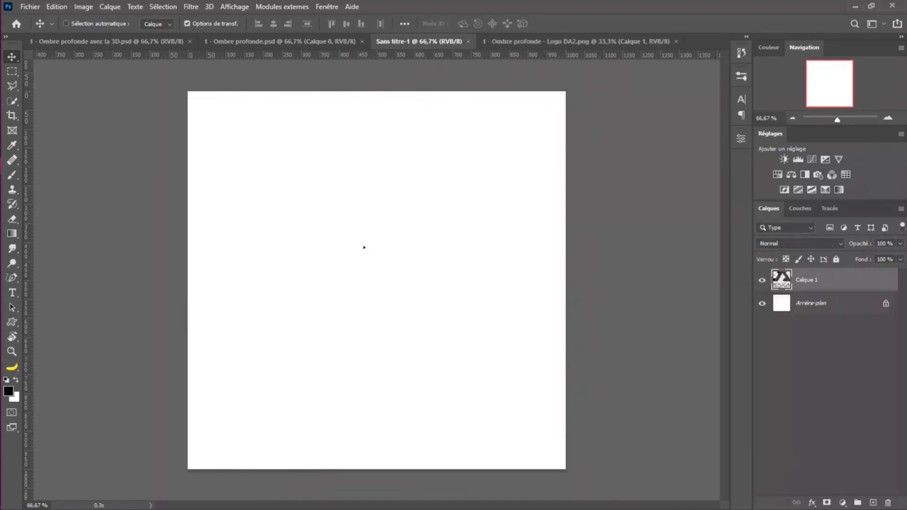
right_click(835, 285)
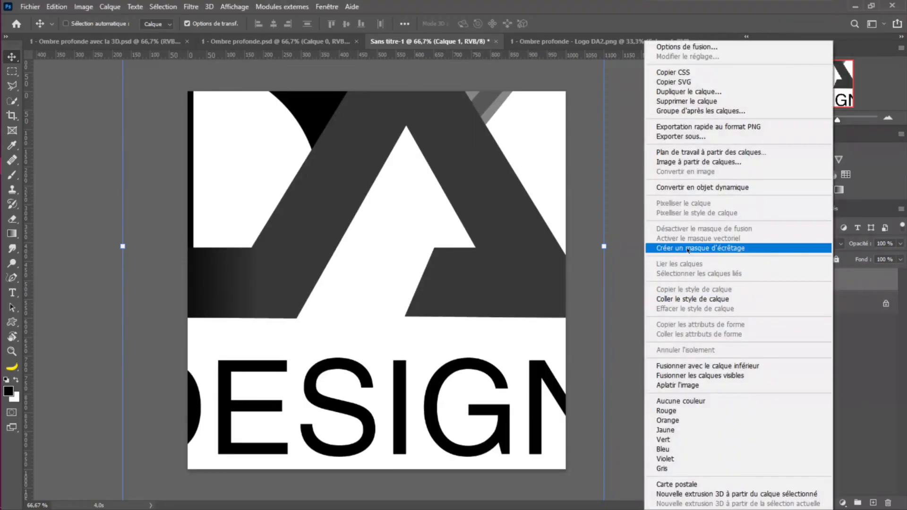
left_click(690, 187)
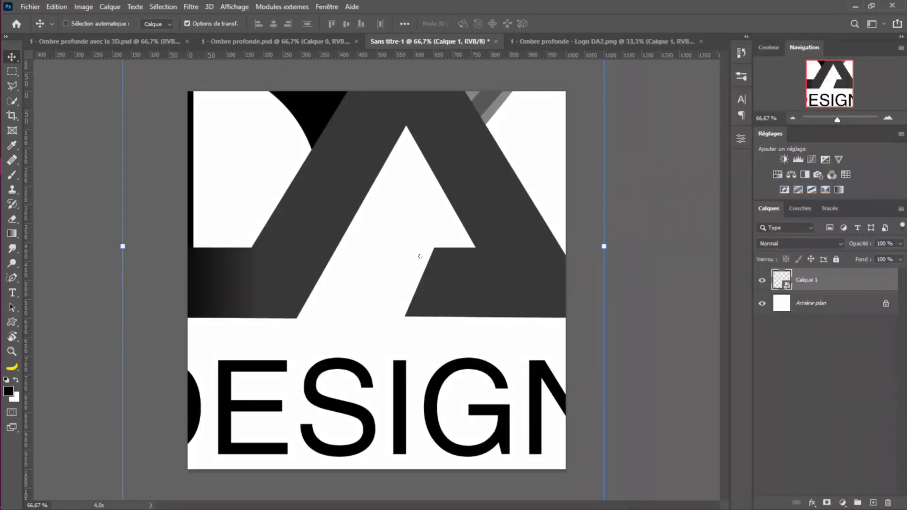
Step: Scale the logo proportionally around its centre to about 17%
scroll(425, 257, "down", 4)
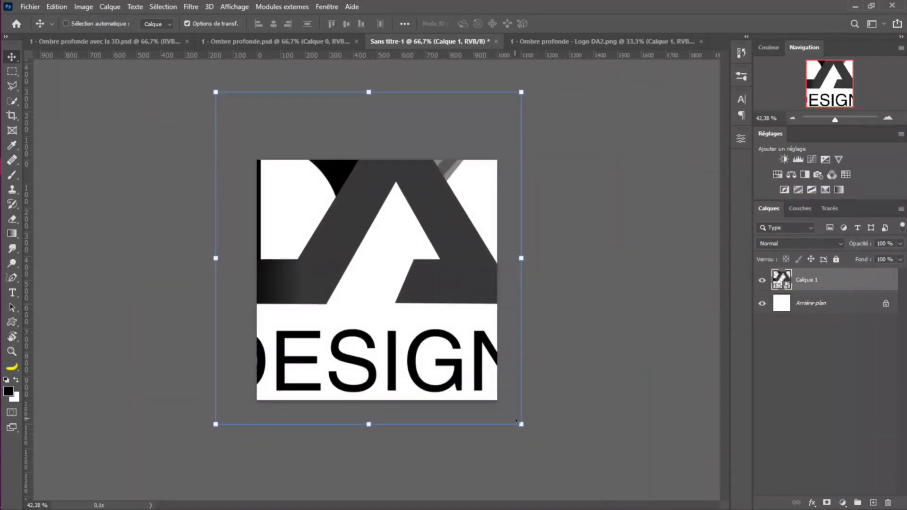
key("ctrl+t")
left_click_drag(522, 423, 369, 306)
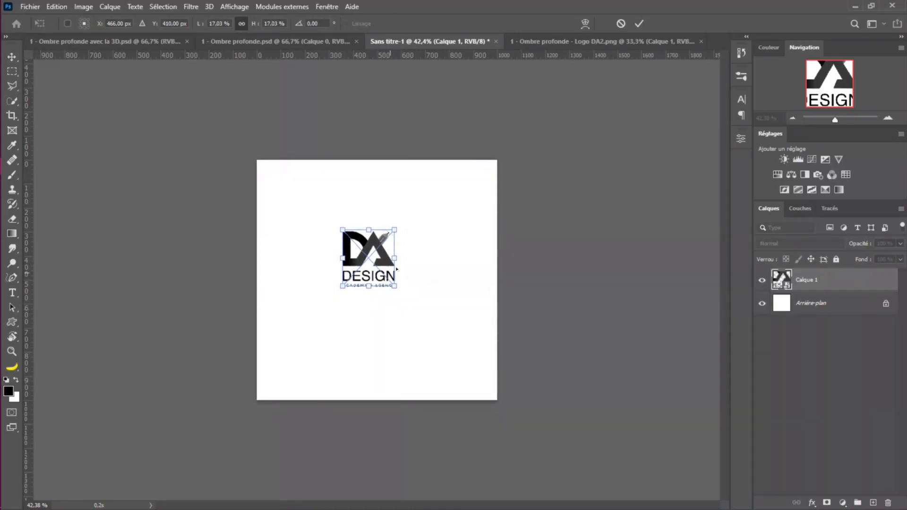
key("Return")
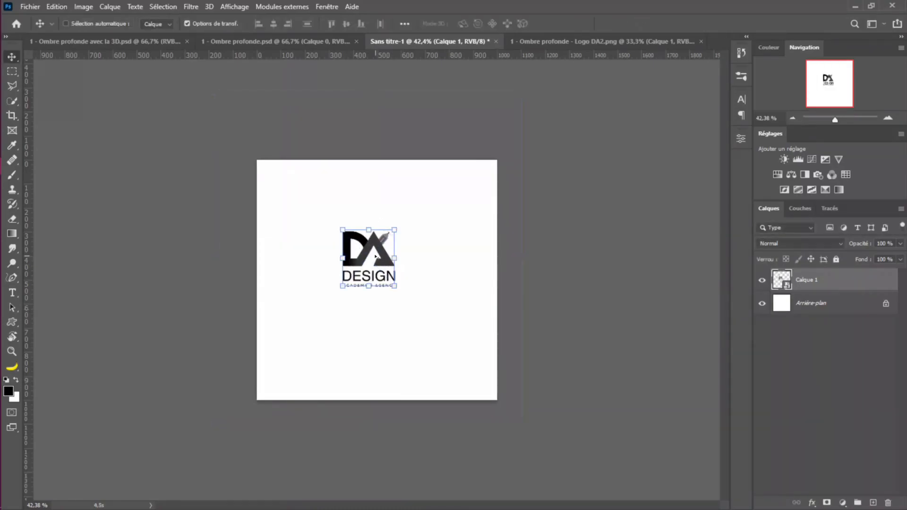
Step: Move the logo near the middle of the canvas and enlarge it proportionally to about 280 px wide
key("ctrl+plus")
key("ctrl+plus")
left_click_drag(377, 258, 394, 268)
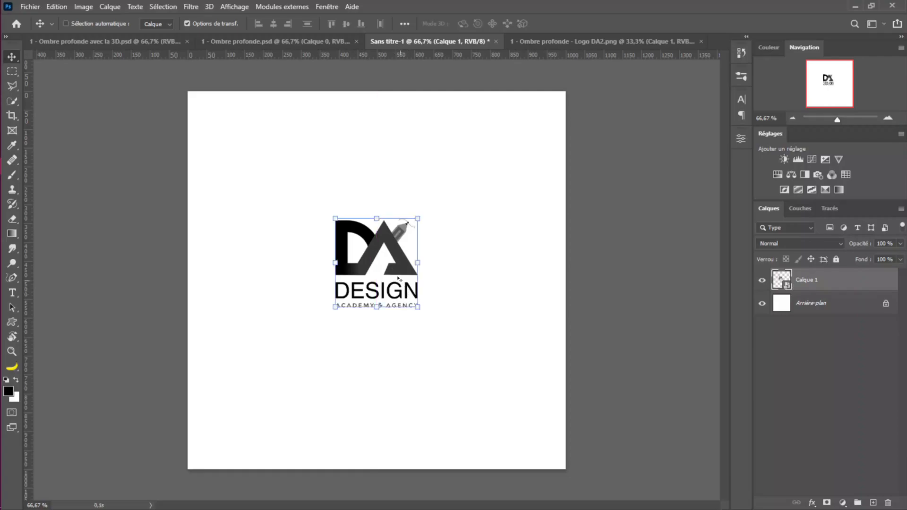
scroll(396, 223, "up", 2)
left_click_drag(422, 217, 436, 202)
key("Return")
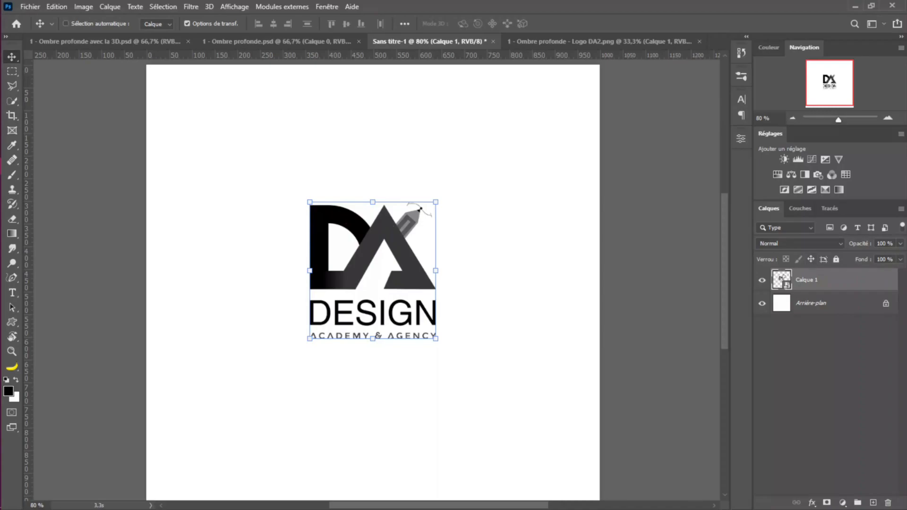
Step: Load the logo's outline as a new selection from the Calque 1 Transparence channel
key("ctrl")
left_click(163, 7)
left_click(203, 257)
left_click(545, 107)
left_click(520, 116)
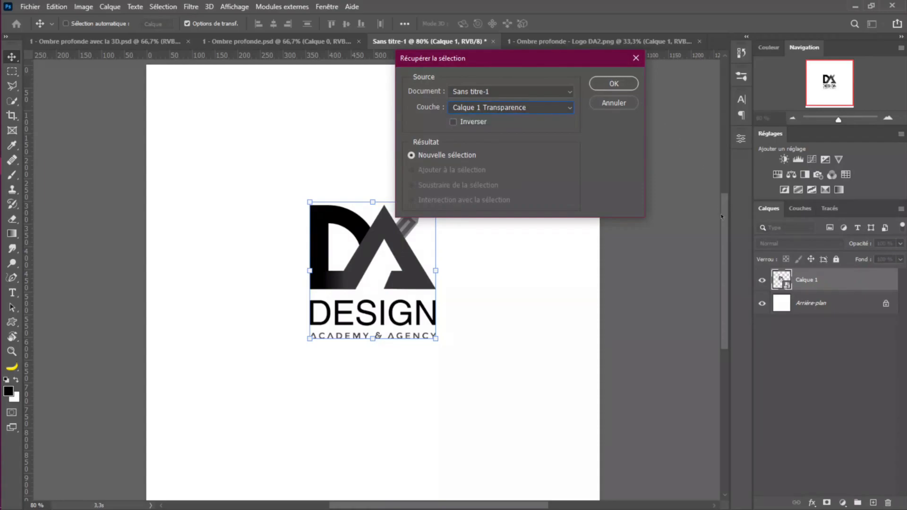
left_click(618, 81)
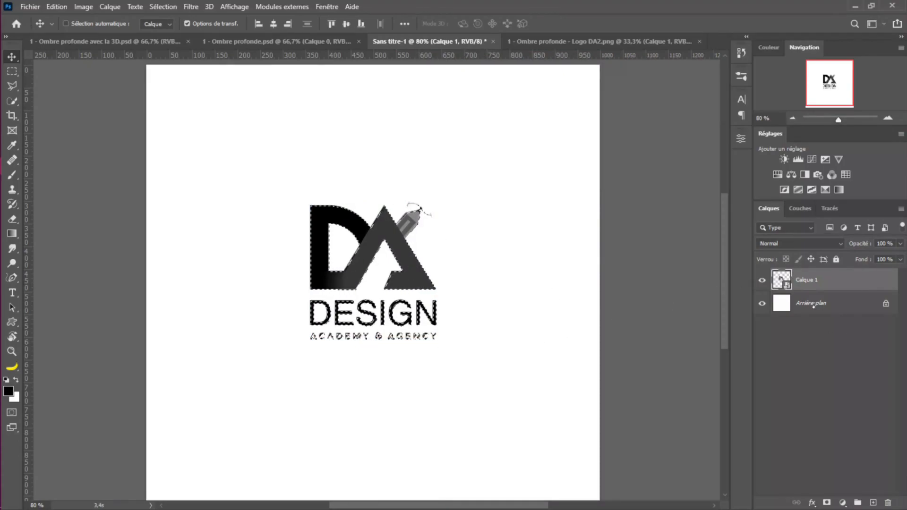
Step: Add a new layer directly above the background and name it Ombre
left_click(821, 303)
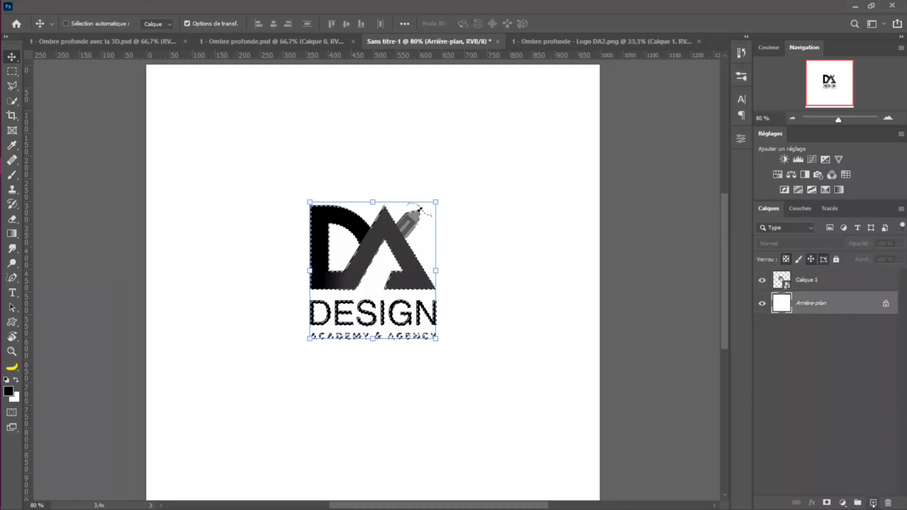
left_click(873, 503)
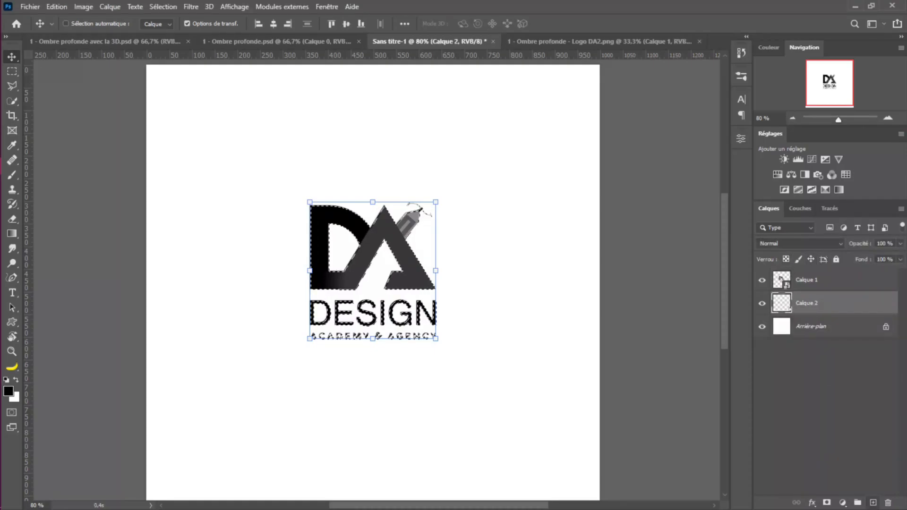
double_click(799, 303)
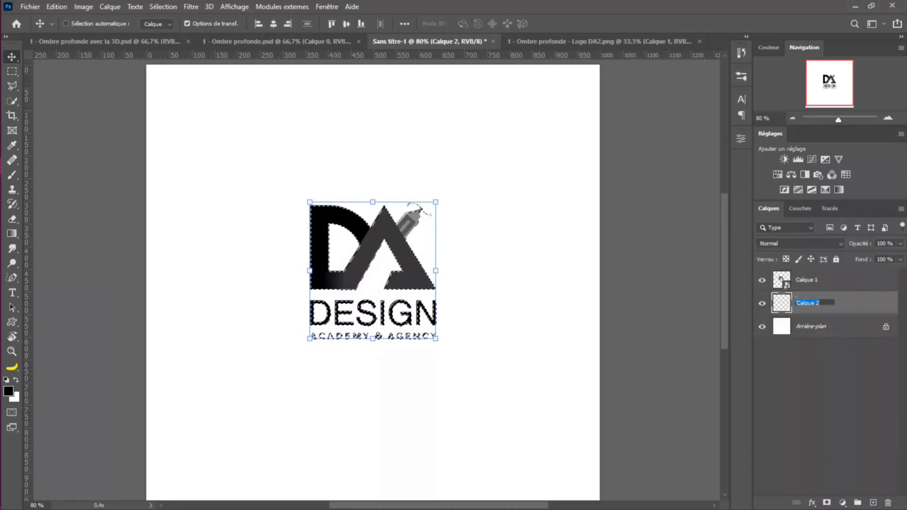
type("OMBRE")
double_click(796, 301)
type("Ombre")
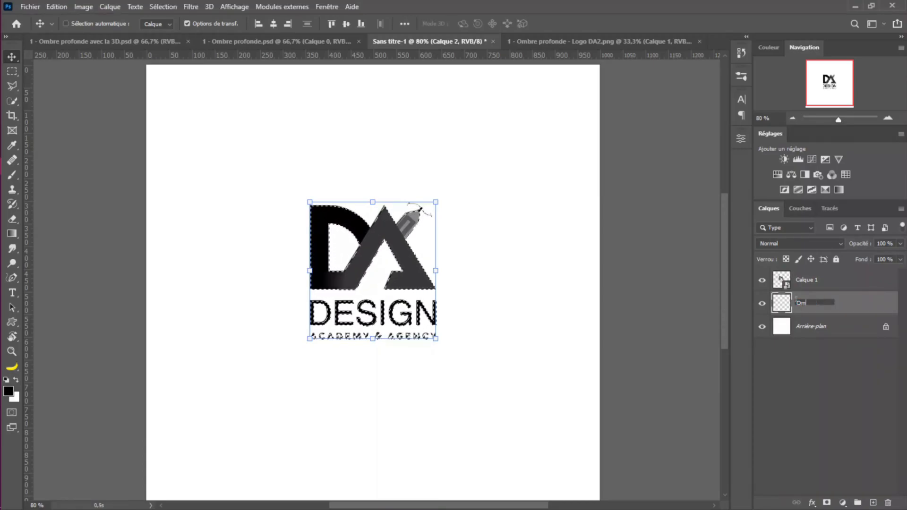
key("Return")
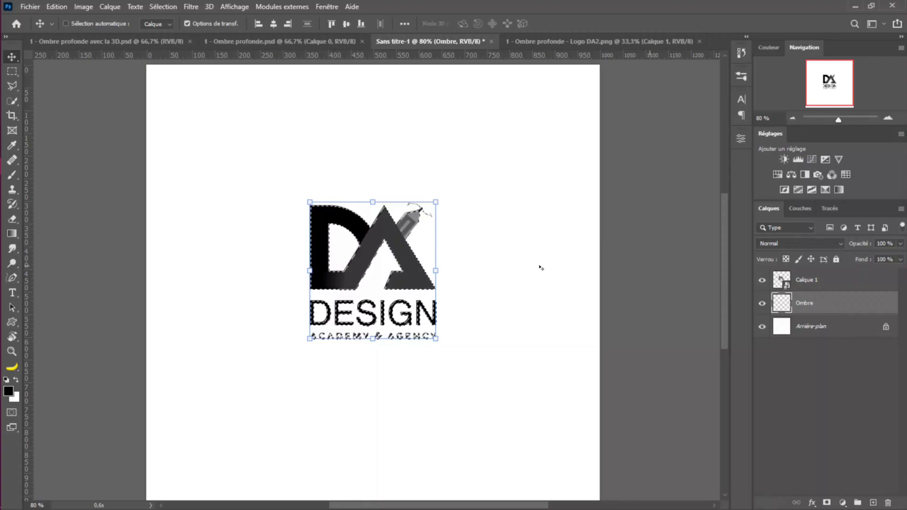
Step: Fill the logo-shaped selection on the Ombre layer with black while Calque 1 is hidden, deselect, and show Calque 1 again
left_click(762, 280)
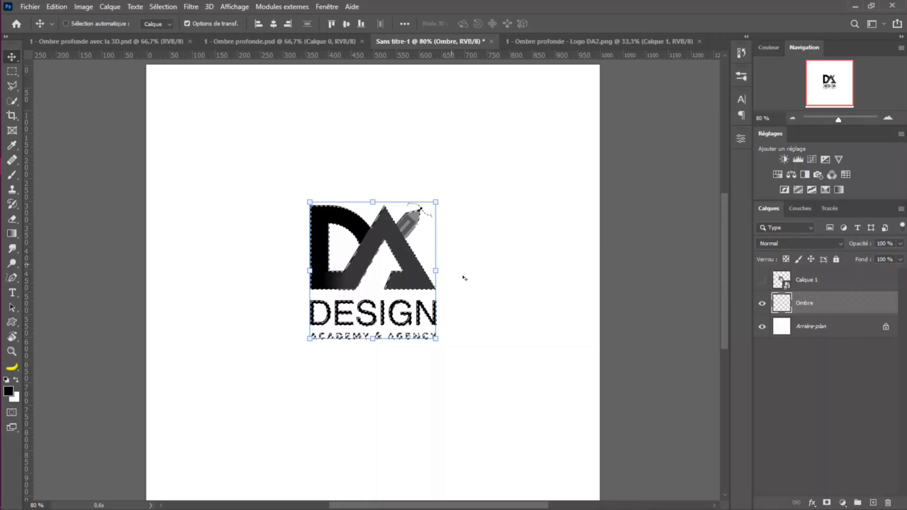
key("Delete")
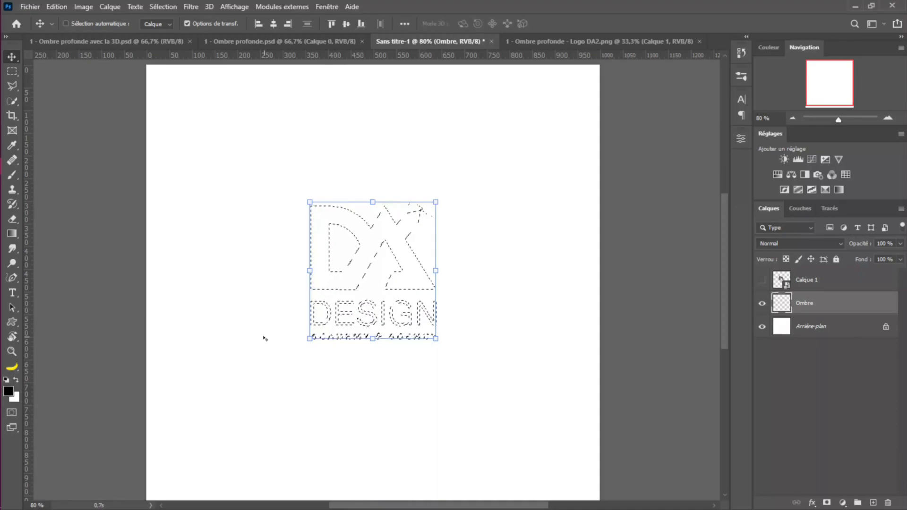
key("alt+BackSpace")
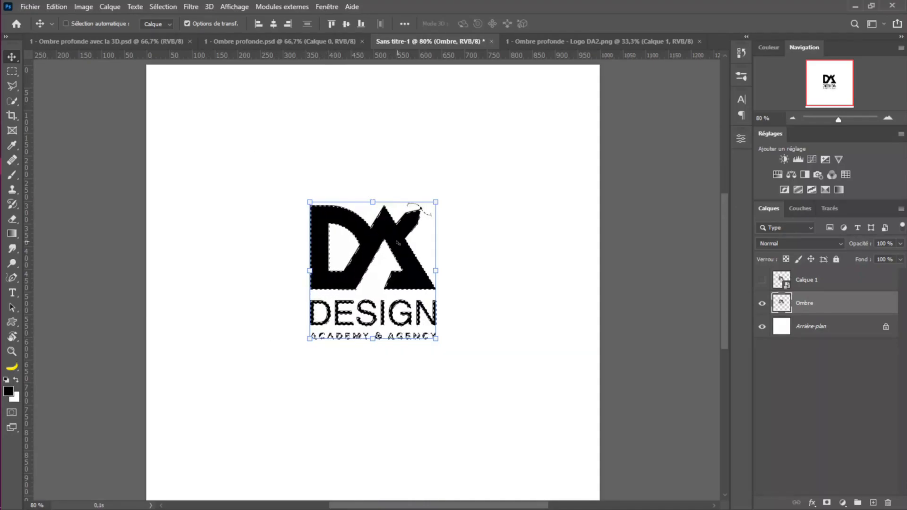
key("ctrl")
key("ctrl+d")
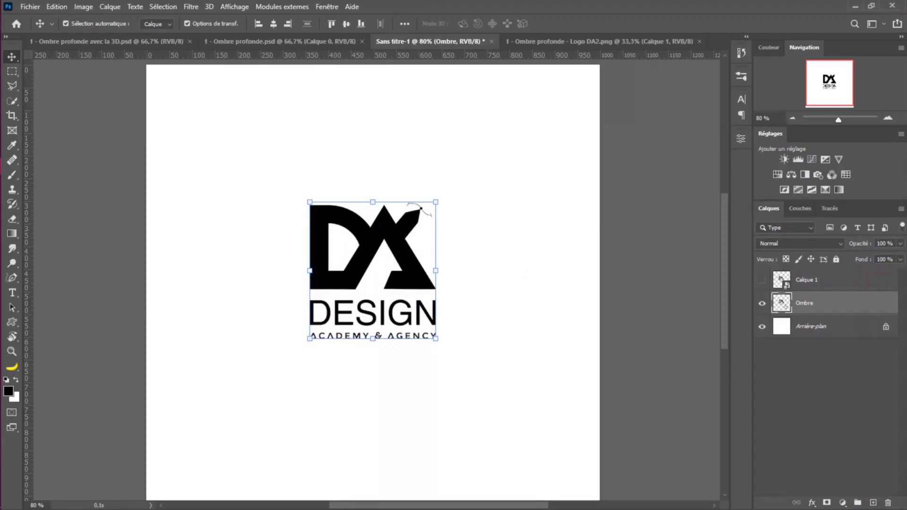
left_click(760, 280)
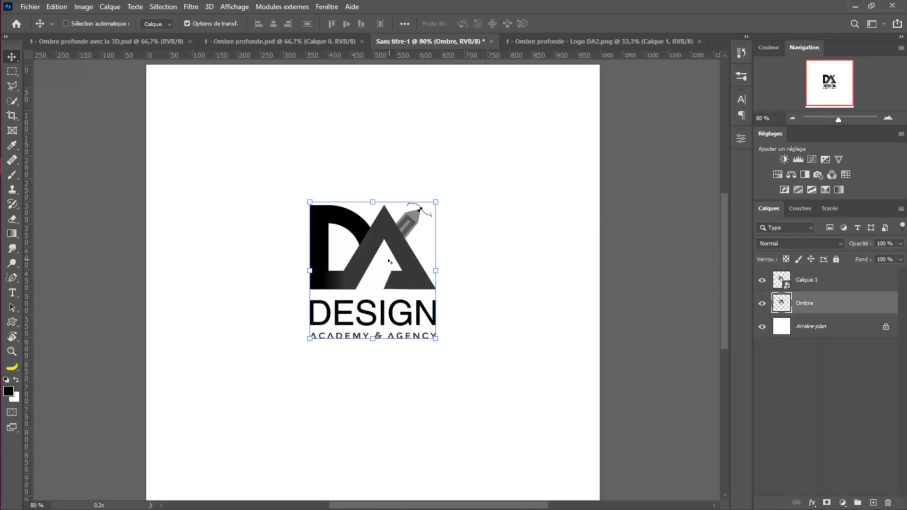
Step: Duplicate the Ombre layer 60 times, nudging successive copies 1 px alternately right and down to build a diagonal shadow behind the logo
key("alt")
key("ctrl+j")
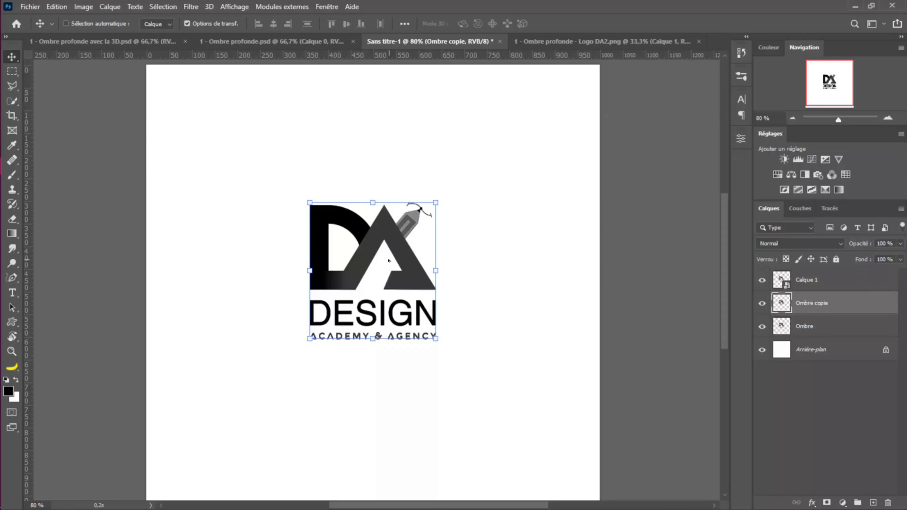
key("ctrl+j")
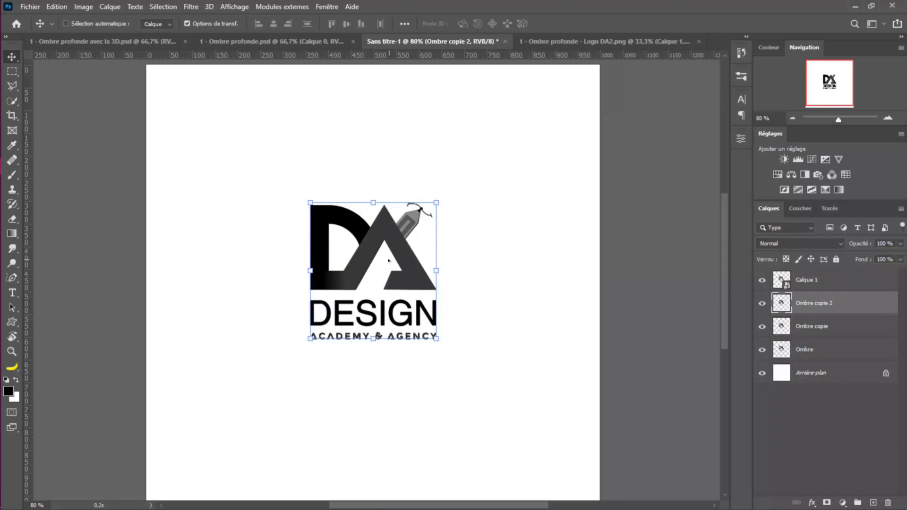
key("ctrl+alt+shift+t")
key("ctrl+alt+shift+t")
key("ctrl+alt+shift+t")
key("ctrl+alt+shift+t")
key("ctrl+alt+shift+t")
key("ctrl+alt+shift+t")
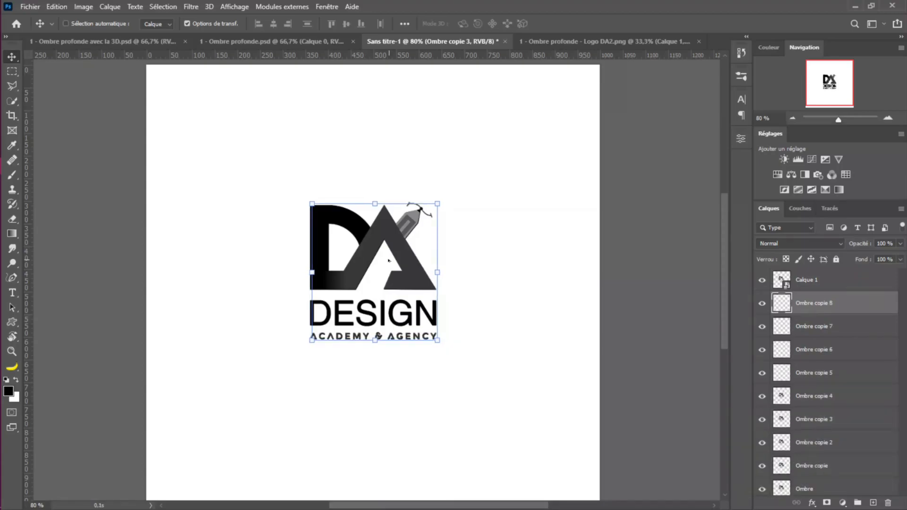
key("ctrl+alt+shift+t")
key("ctrl+alt+shift+t")
key("ctrl+alt+shift+t")
key("ctrl+alt+shift+t")
key("ctrl+alt+shift+t")
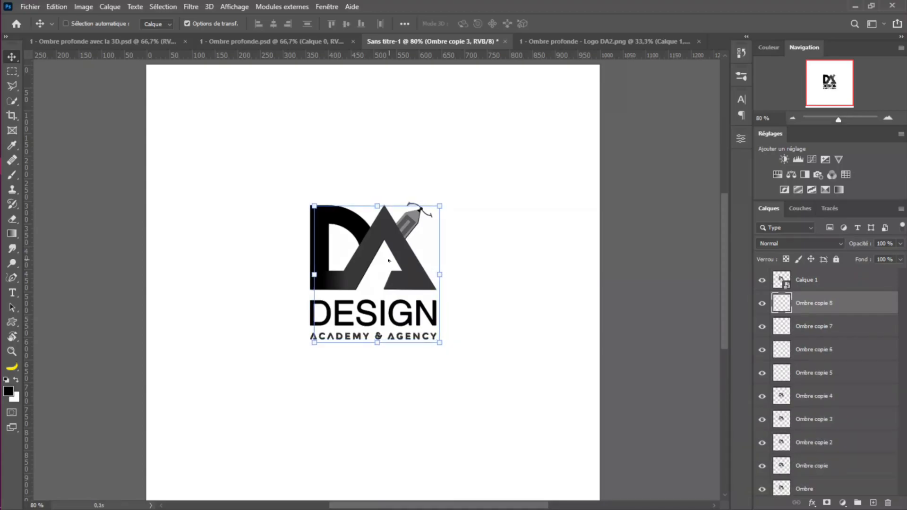
key("ctrl+shift+t")
key("ctrl+shift+t")
key("ctrl+shift+t")
key("ctrl+shift+t")
key("ctrl+shift+t")
key("ctrl+shift+t")
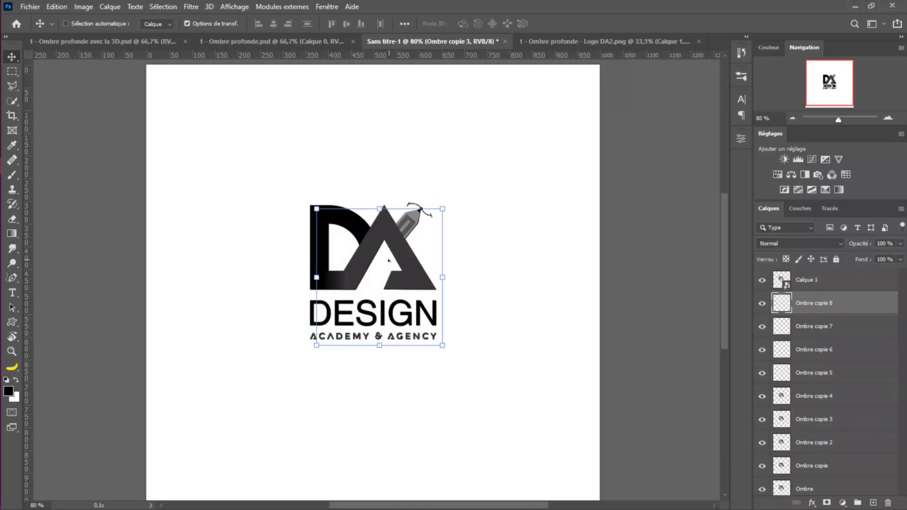
key("ctrl+shift+t")
key("ctrl+shift+t")
key("ctrl+shift+t")
key("ctrl+shift+t")
key("ctrl+shift+t")
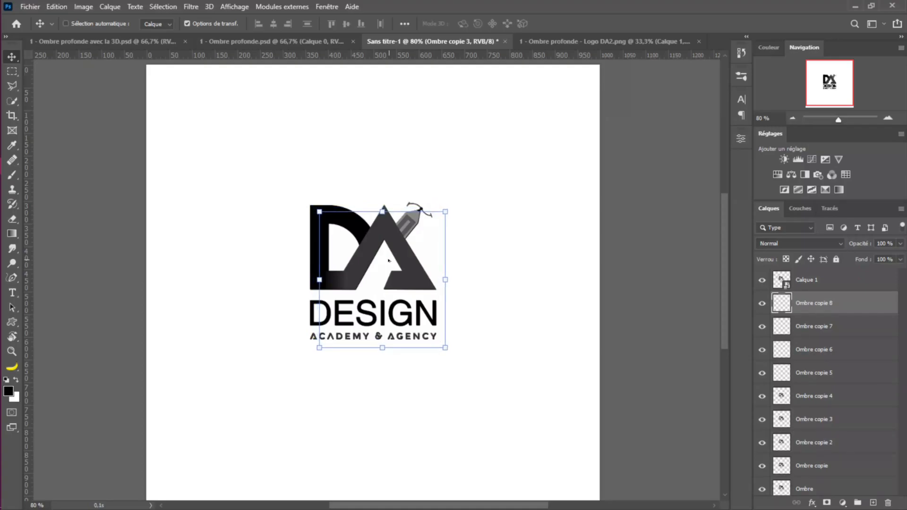
key("ctrl+shift+t")
key("ctrl+shift+t")
key("ctrl+shift+t")
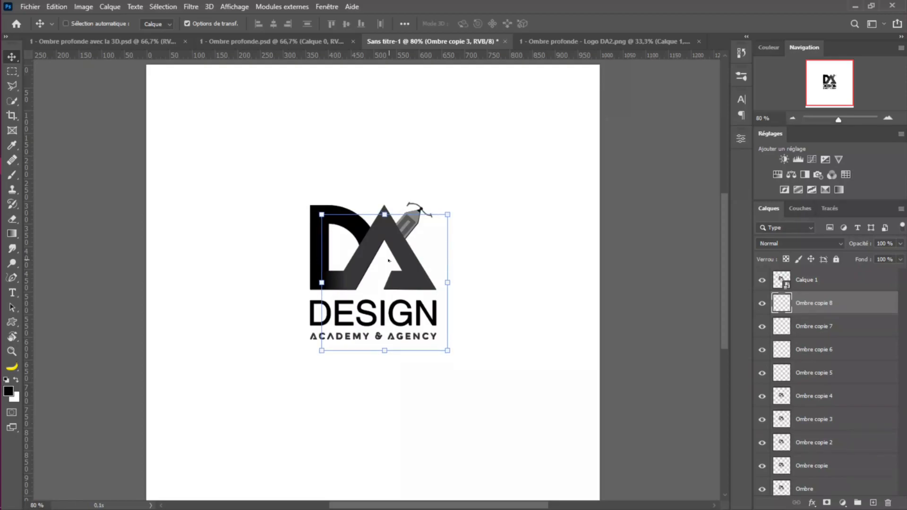
key("ctrl+alt+shift+t")
key("ctrl+alt+shift+t")
key("ctrl+alt+shift+t")
key("ctrl+alt+shift+t")
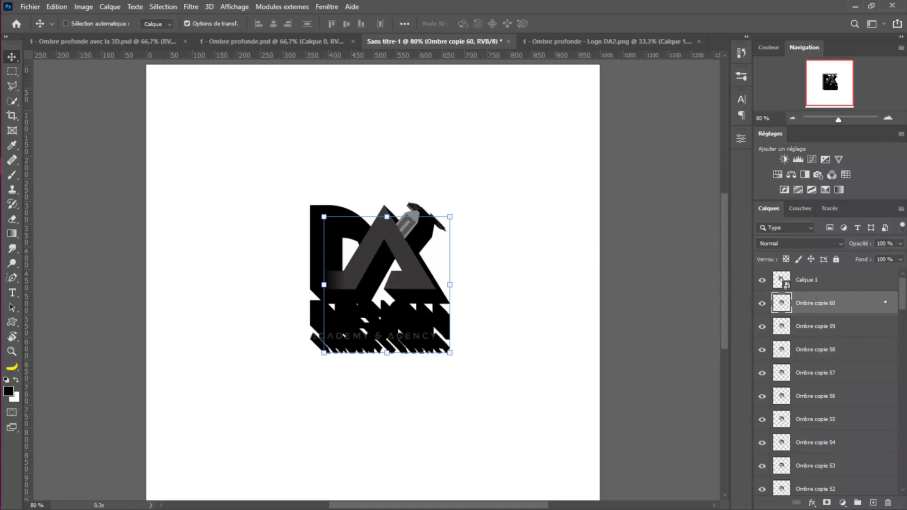
Step: Select every shadow layer from Ombre copie 60 down to Ombre and merge them into one layer
left_click_drag(903, 292, 906, 488)
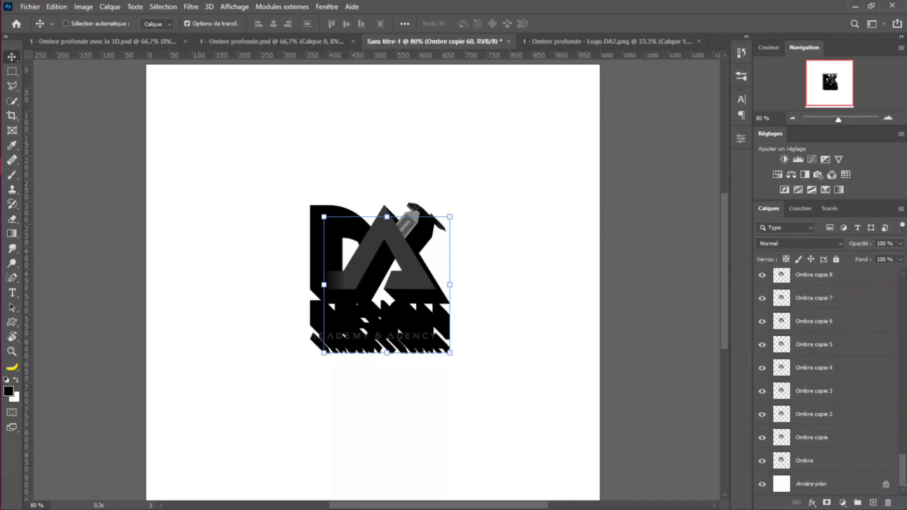
left_click(818, 462, "shift")
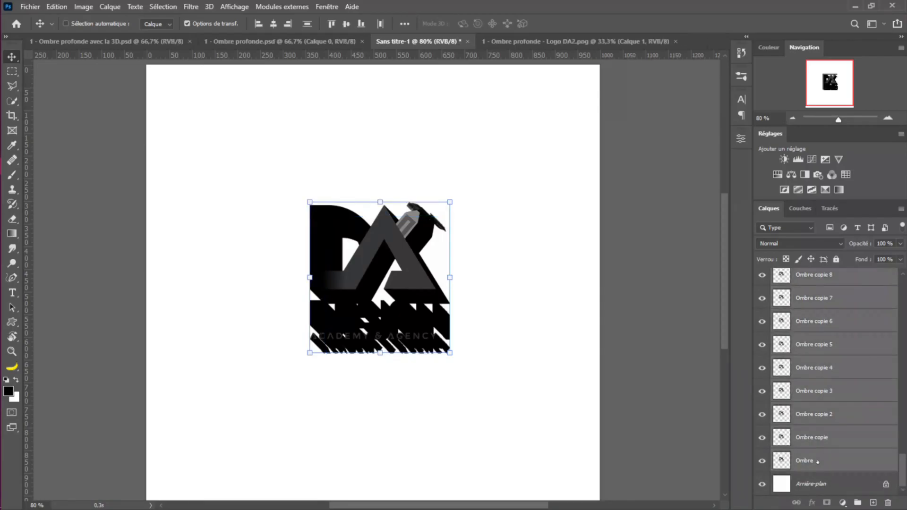
right_click(859, 371)
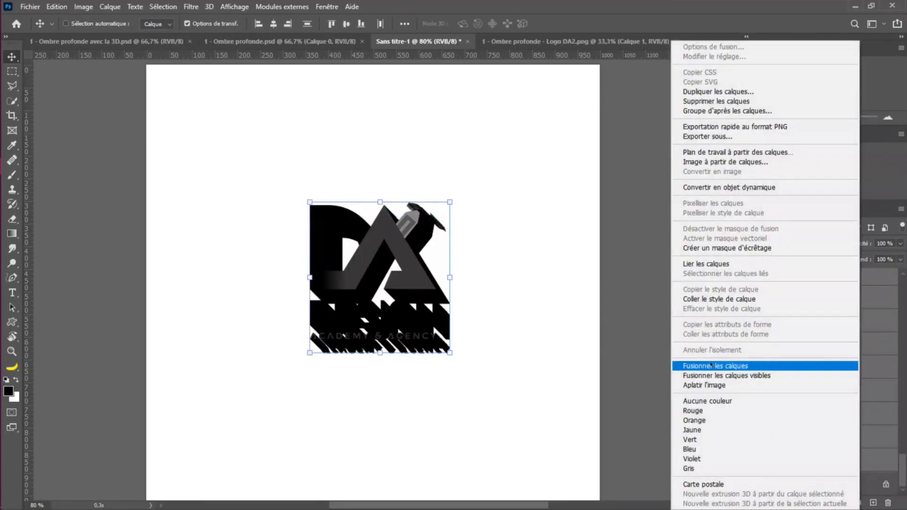
left_click(708, 362)
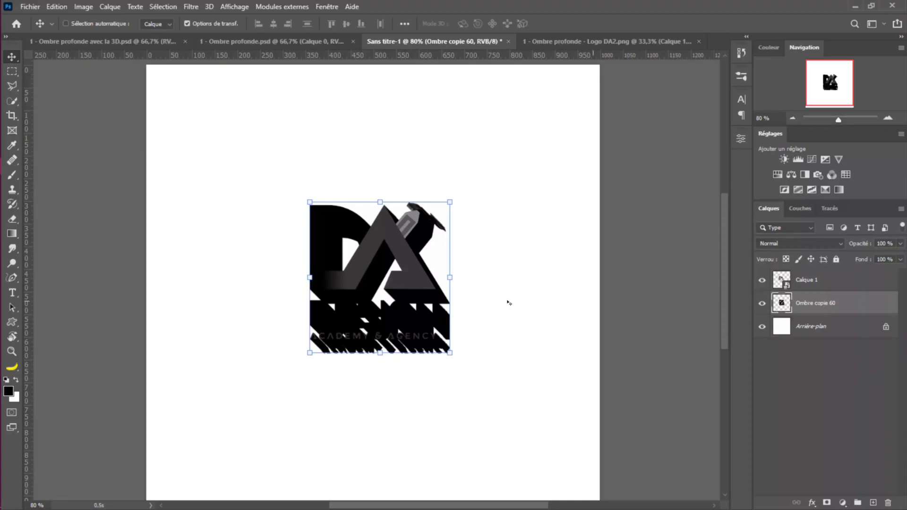
Step: Copy the merged shadow about 30 px right and down, fine-tuning the copy's position so its diagonal edges line up with the original
left_click_drag(423, 308, 436, 323)
mouse_move(839, 119)
left_mouse_down()
mouse_move(854, 122)
mouse_move(847, 120)
left_mouse_up()
left_click_drag(458, 301, 439, 298)
key("Down")
key("Down")
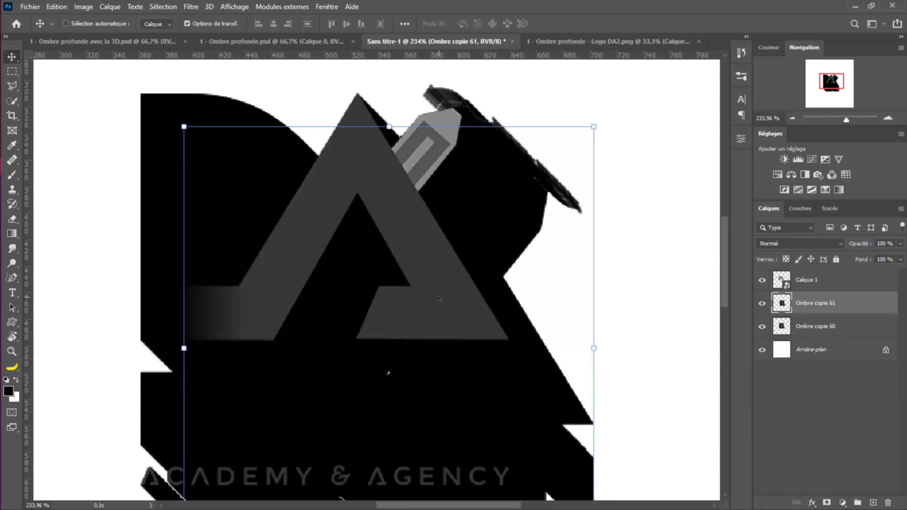
key("Left")
key("Left")
key("Right")
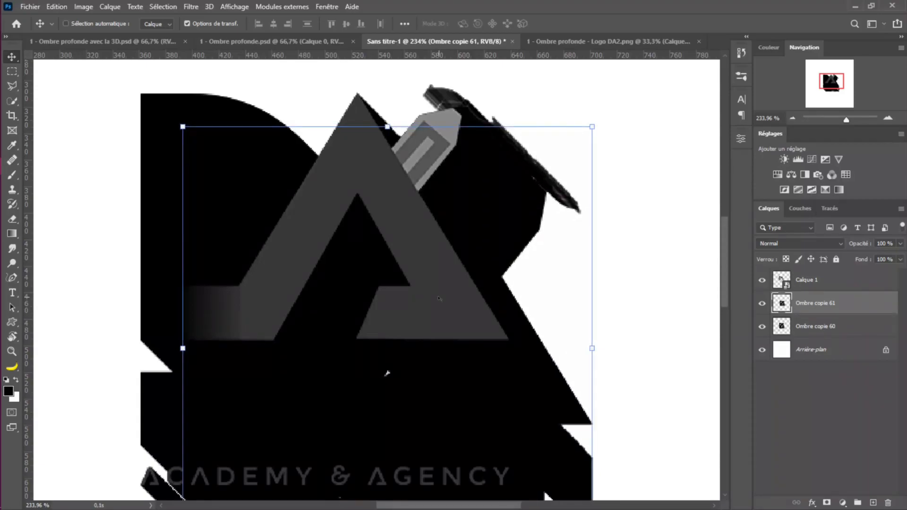
key("Left")
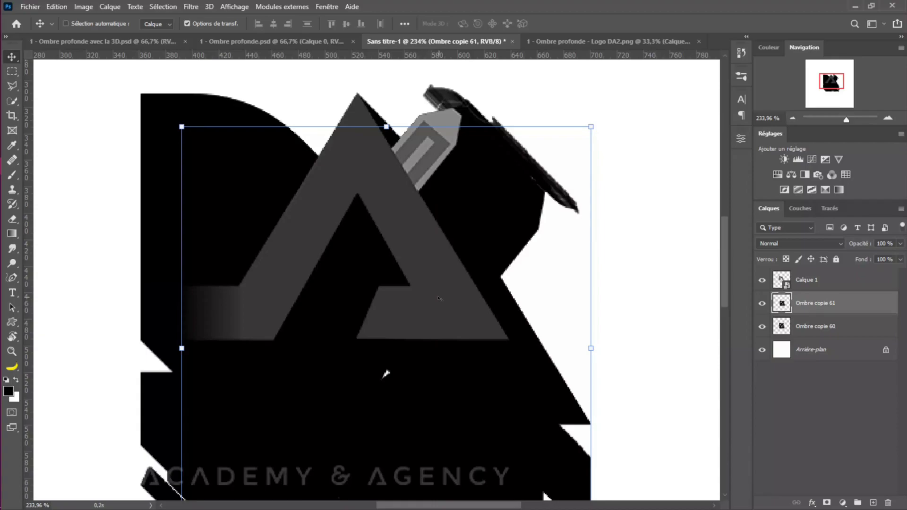
Step: Merge the Ombre copie 61 and Ombre copie 60 layers into one
scroll(377, 330, "down", 5)
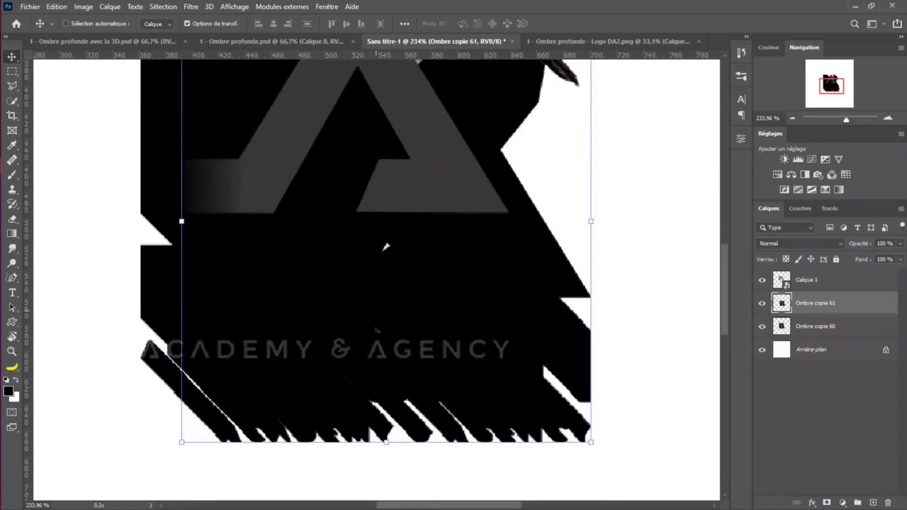
scroll(377, 330, "down", 1)
scroll(376, 330, "down", 1, "alt")
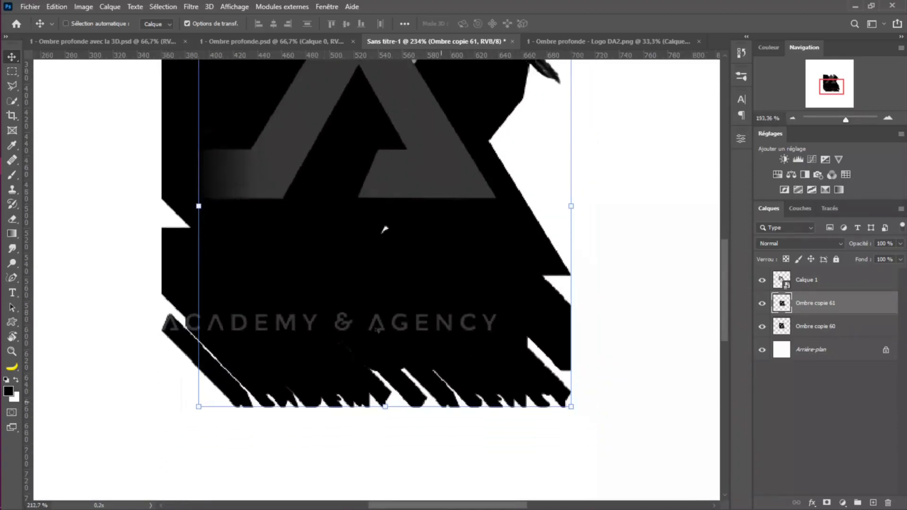
scroll(376, 330, "down", 5)
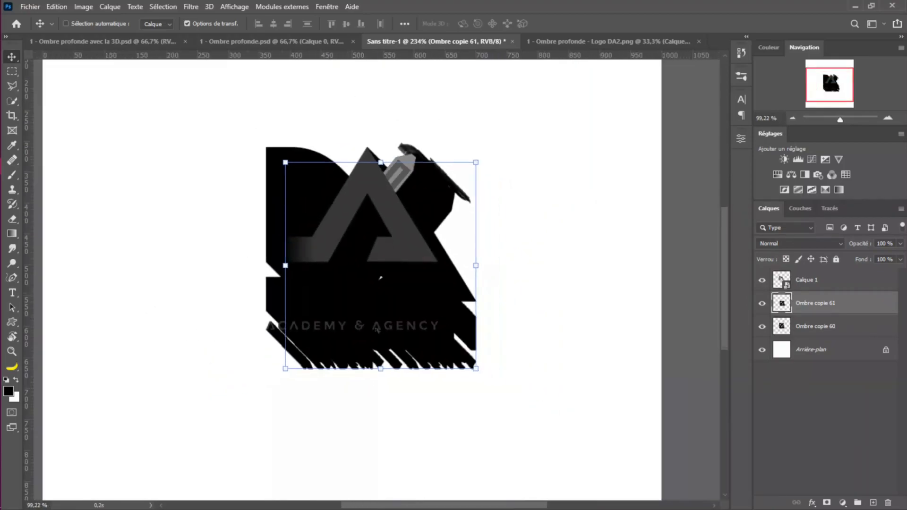
key("ctrl")
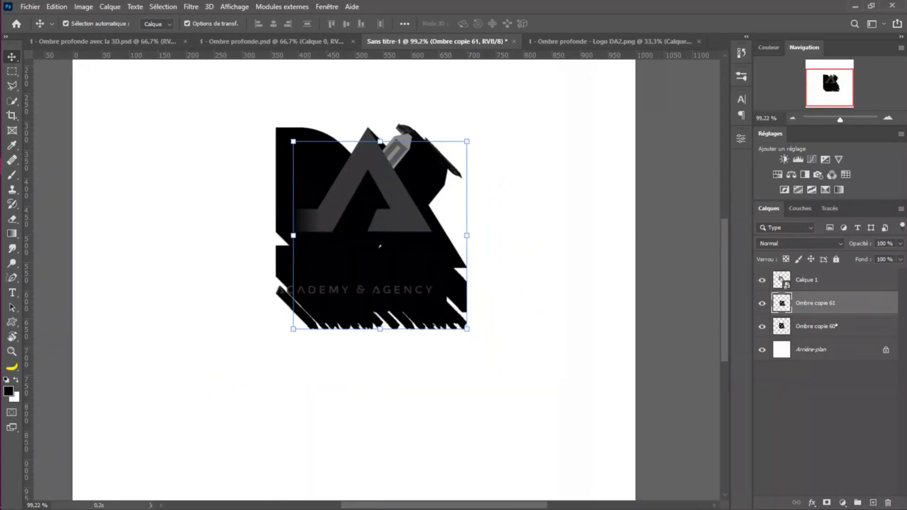
left_click(860, 326, "ctrl")
right_click(895, 310)
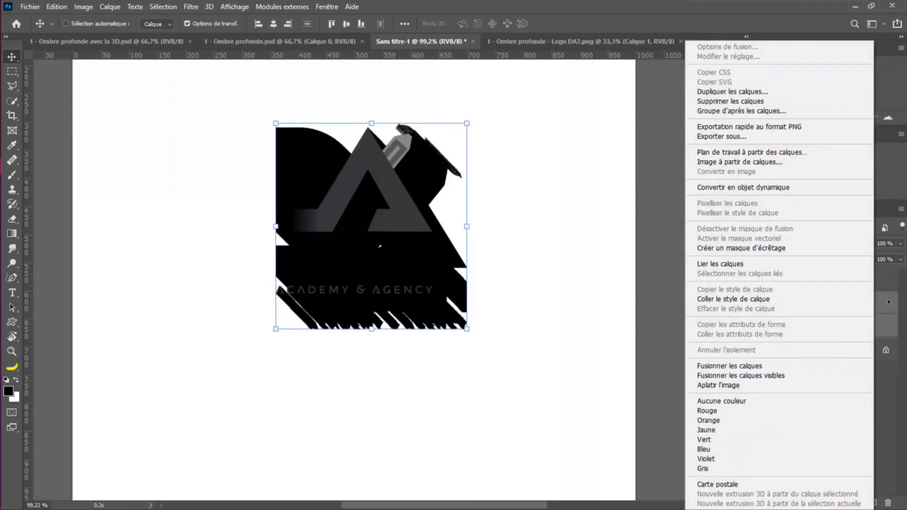
left_click(731, 366)
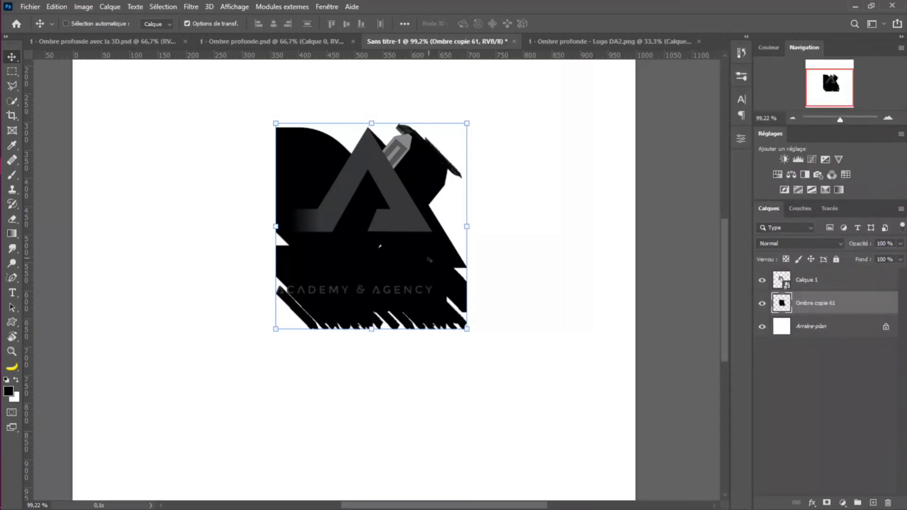
Step: Copy the merged Ombre copie 61 shadow about 60 px right and down, nudging it to continue the diagonal edges
left_click_drag(428, 265, 463, 295)
key("Right")
key("Right")
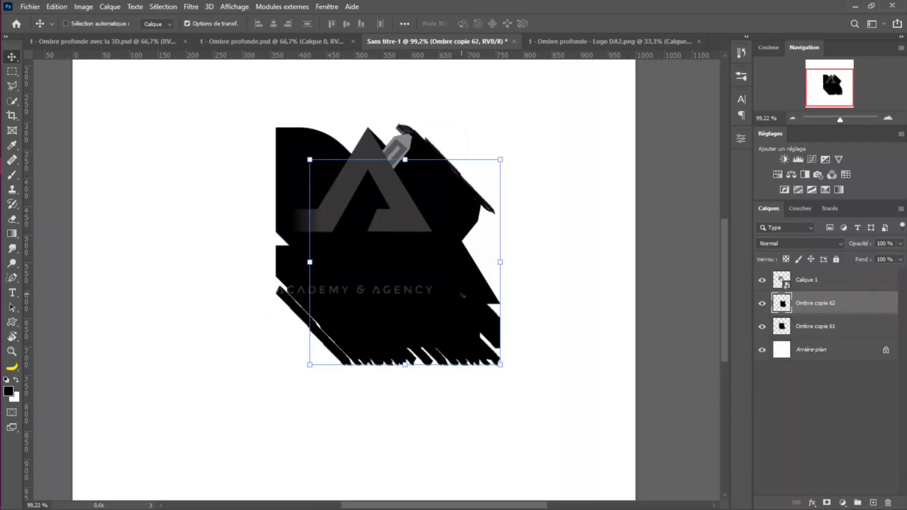
key("Up")
key("Up")
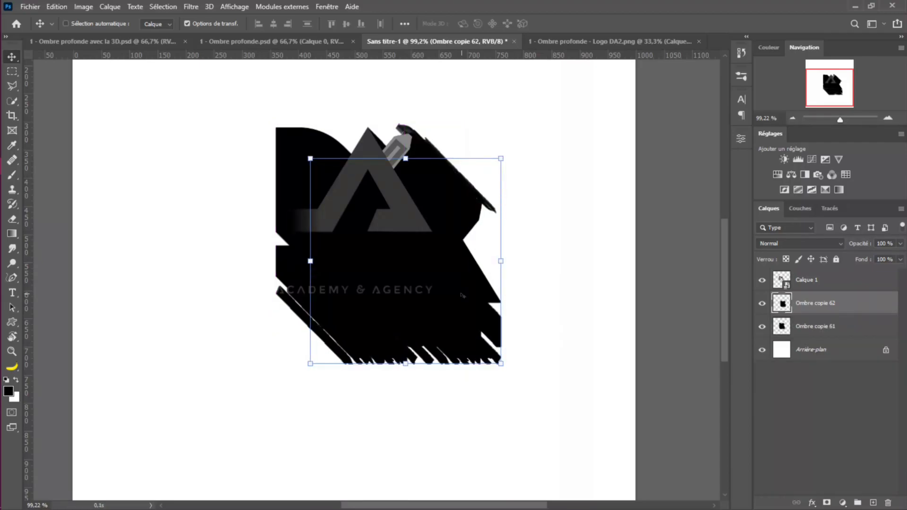
key("Down")
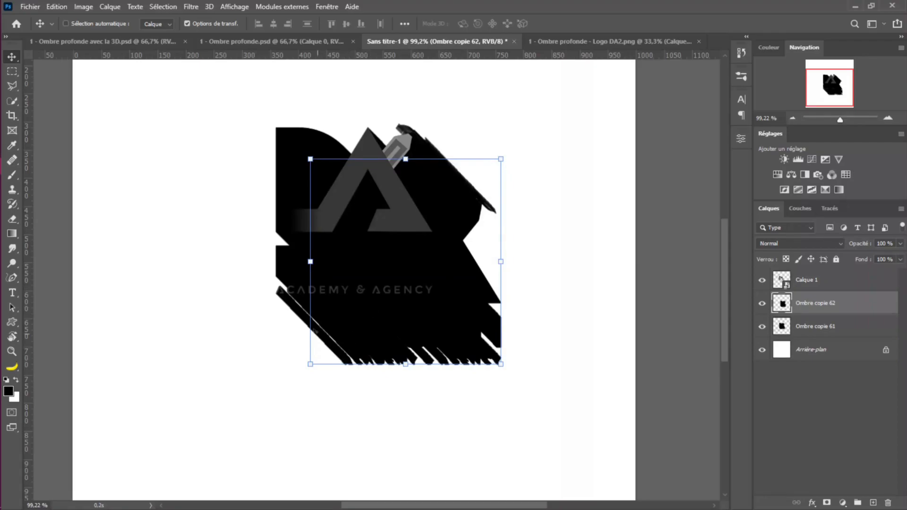
Step: Check the shadow's lower edge for alignment, and merge the Ombre copie 62 and Ombre copie 61 layers
scroll(316, 340, "up", 3)
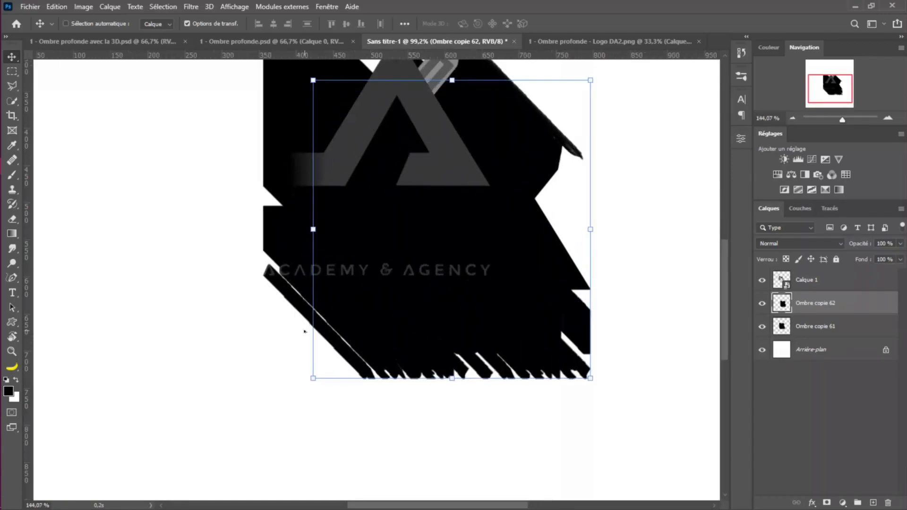
scroll(305, 332, "up", 2)
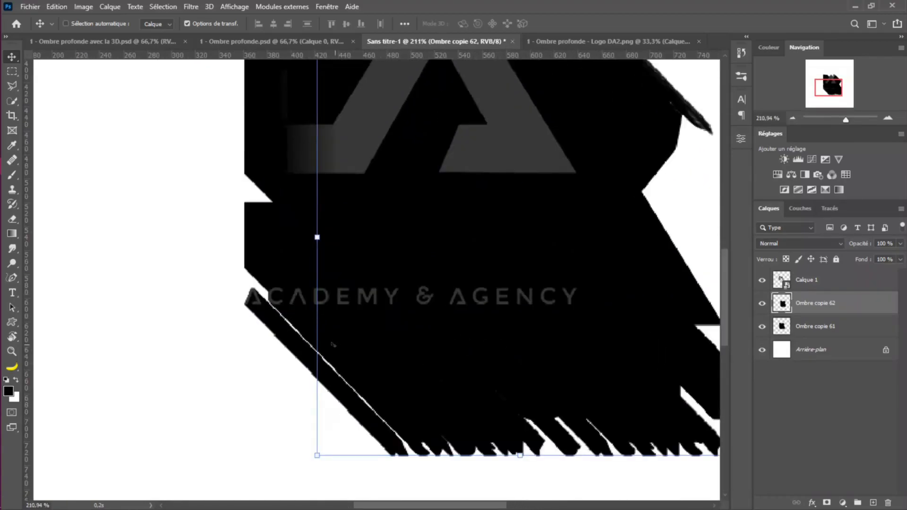
scroll(420, 384, "down", 4)
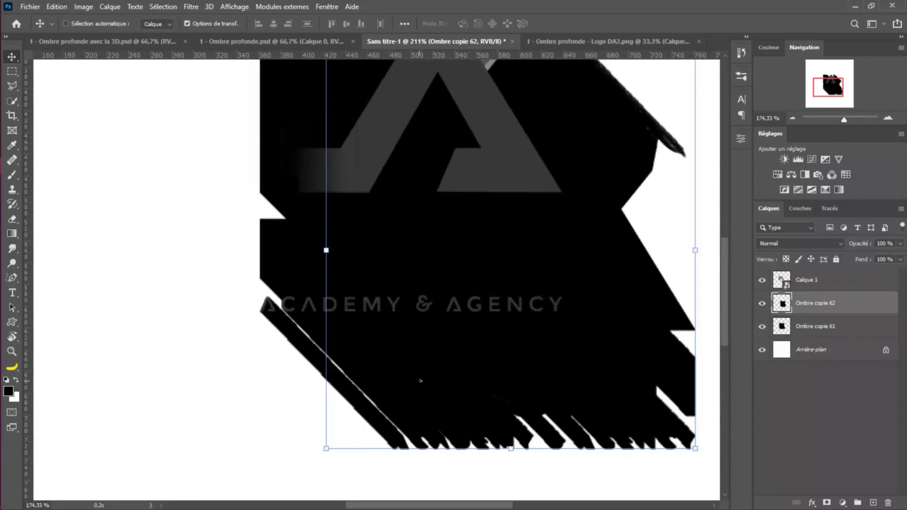
scroll(422, 381, "down", 2)
key("ctrl")
left_click(823, 325, "ctrl")
right_click(825, 326)
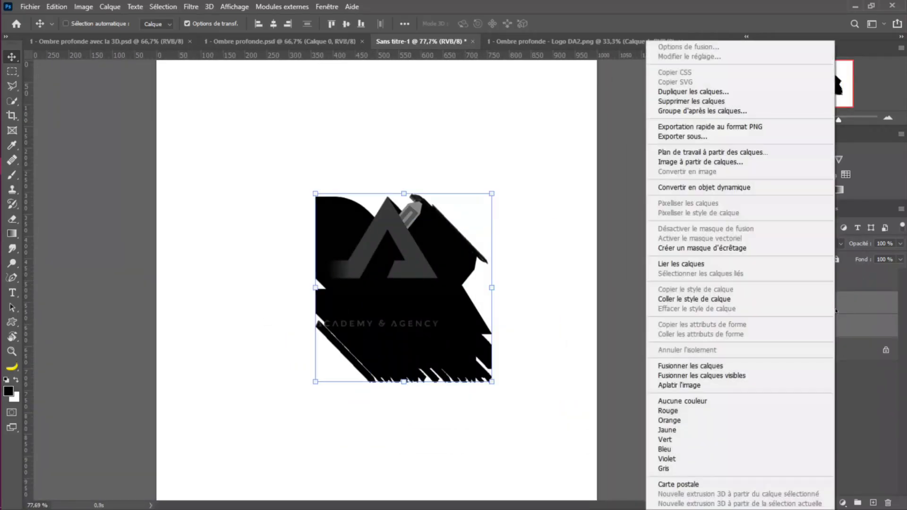
left_click(691, 366)
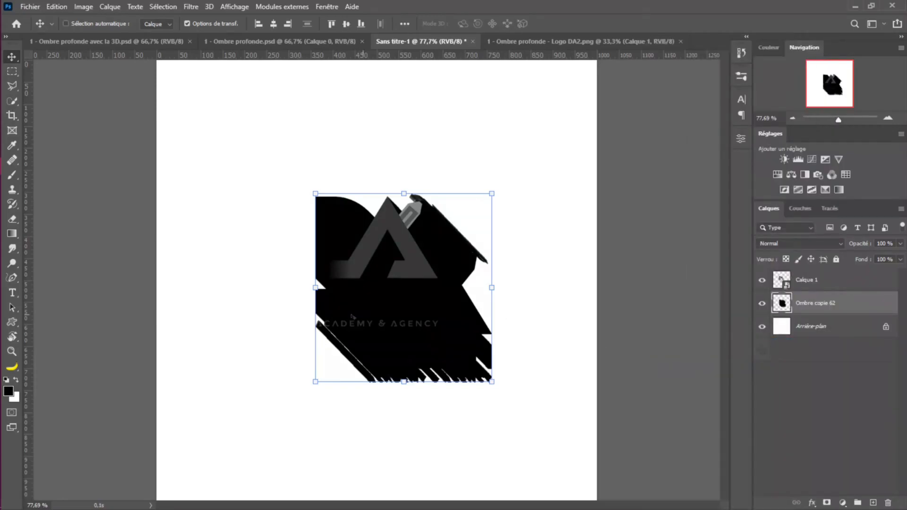
Step: Copy the Ombre copie 62 shadow about 120 px farther along the diagonal and merge the copy with its original
left_click_drag(458, 324, 506, 383)
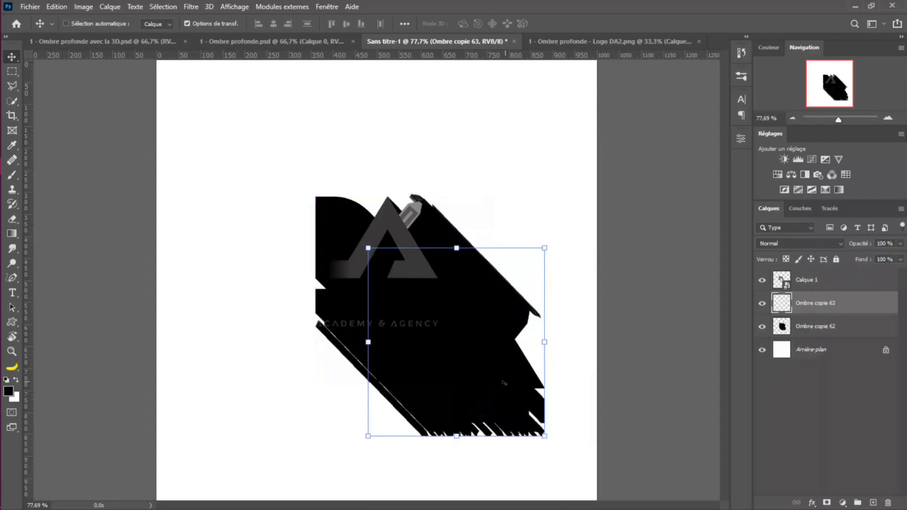
key("ctrl")
left_click(813, 326, "shift")
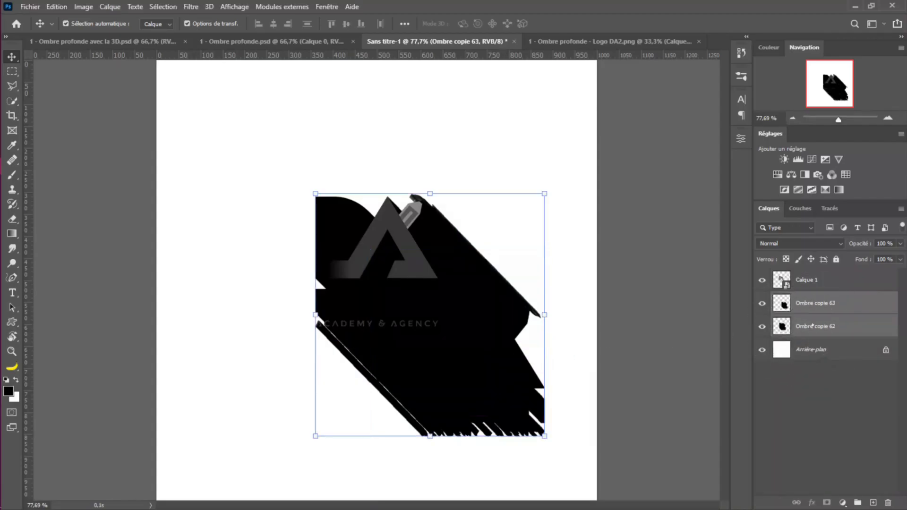
right_click(853, 326)
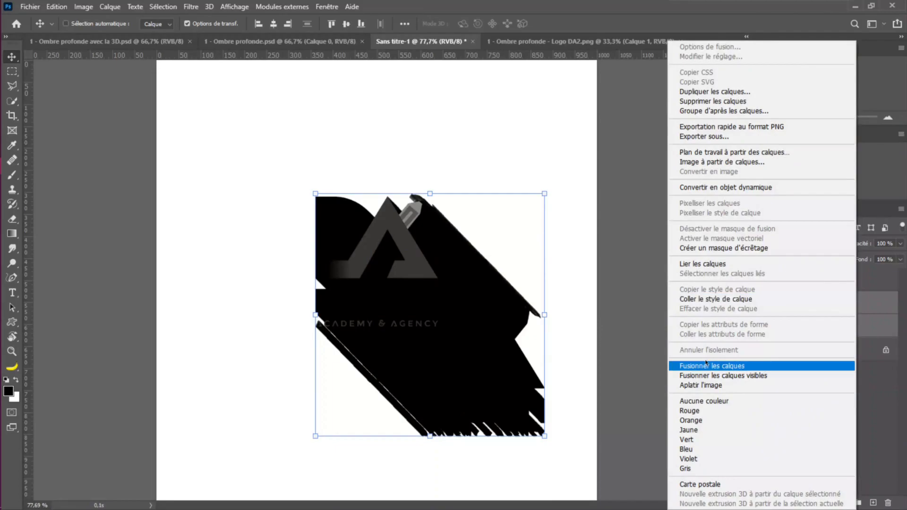
left_click(723, 366)
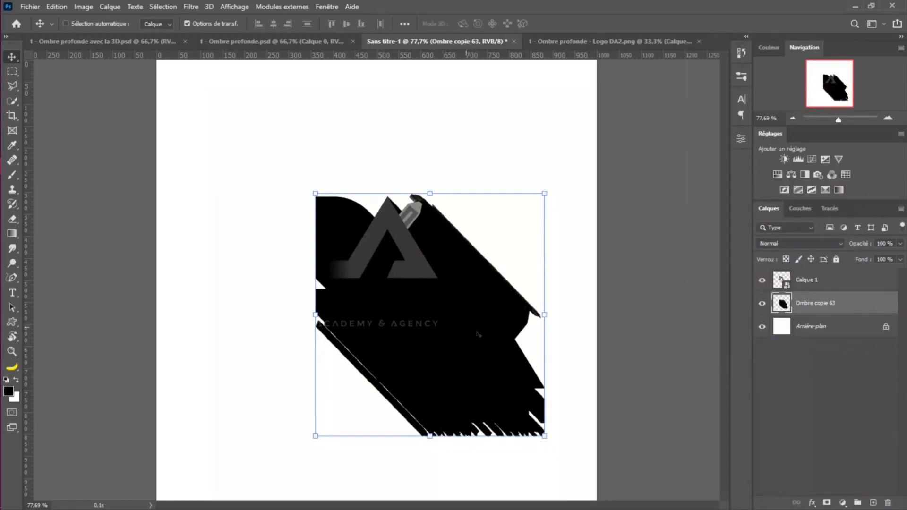
Step: Copy the Ombre copie 63 shadow about 240 px right and down so it extends past the canvas's lower-right corner
left_click_drag(527, 406, 586, 453)
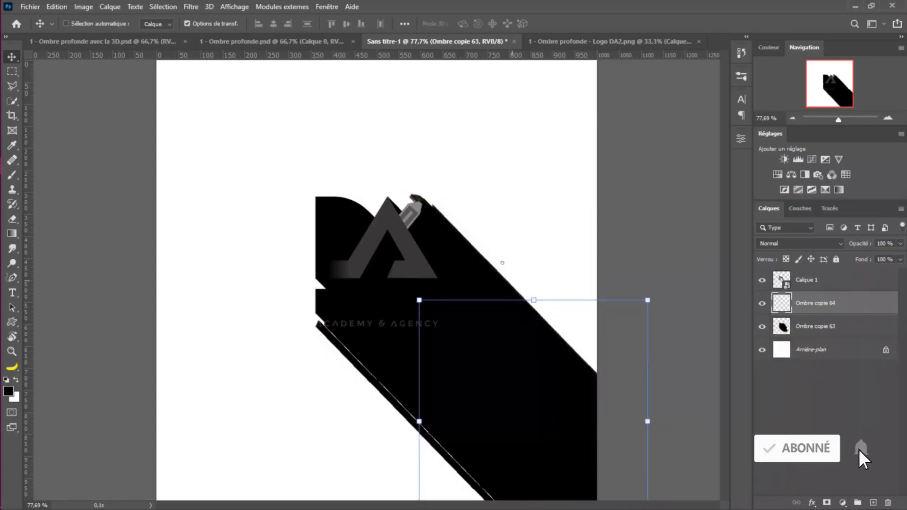
scroll(503, 263, "down", 1)
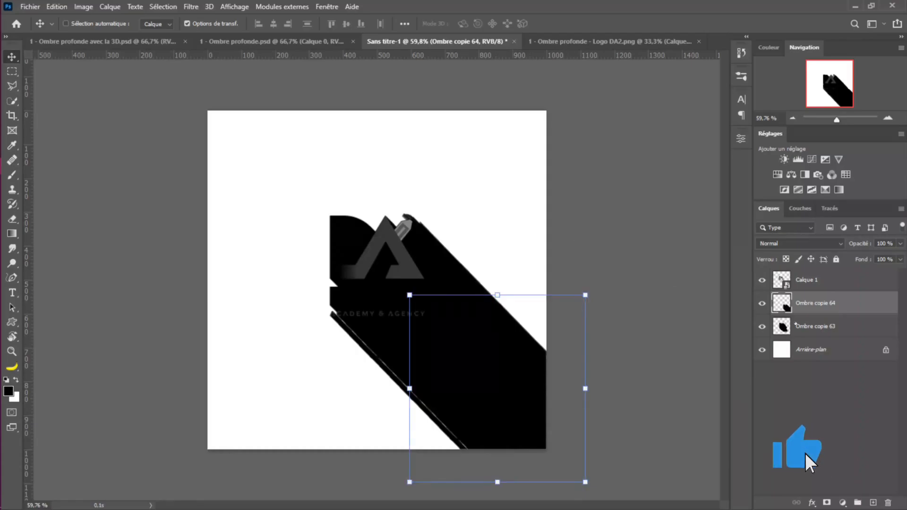
Step: Merge the Ombre copie 64 and Ombre copie 63 layers and add a layer mask to the merged shadow
left_click(826, 326, "ctrl")
right_click(834, 326)
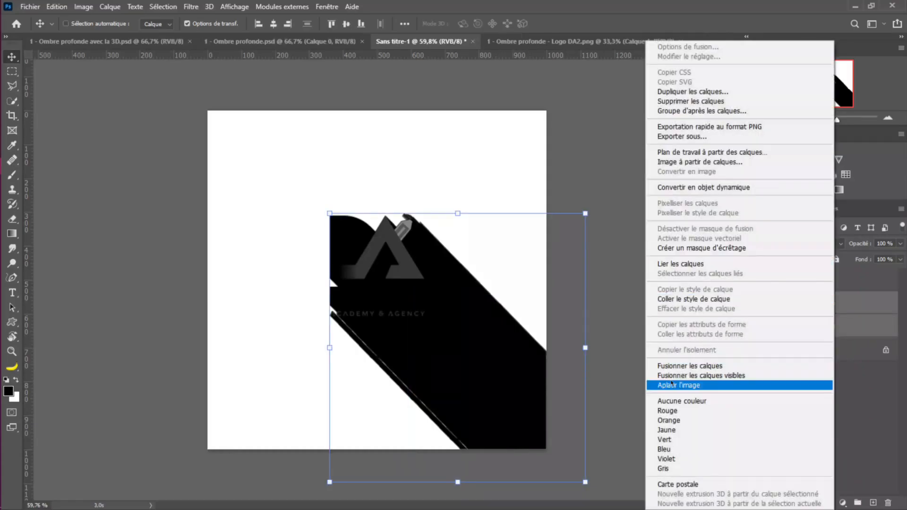
left_click(695, 366)
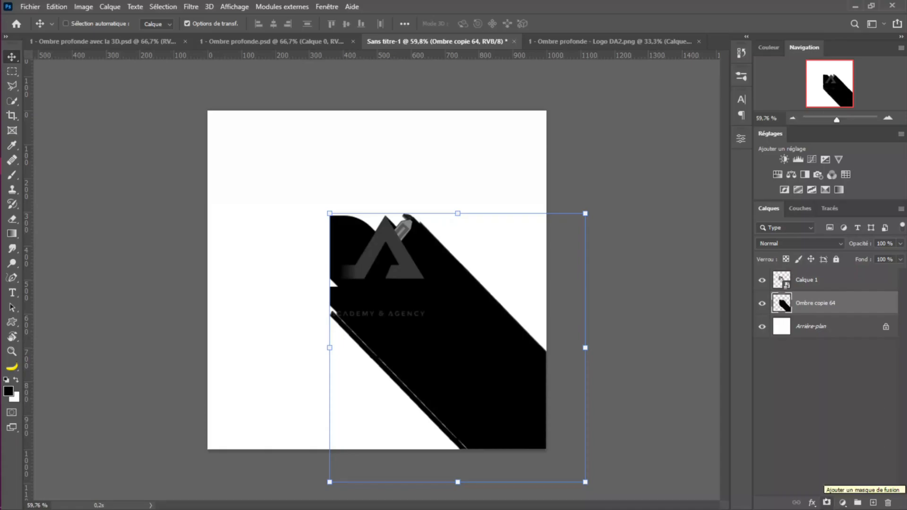
left_click(828, 502)
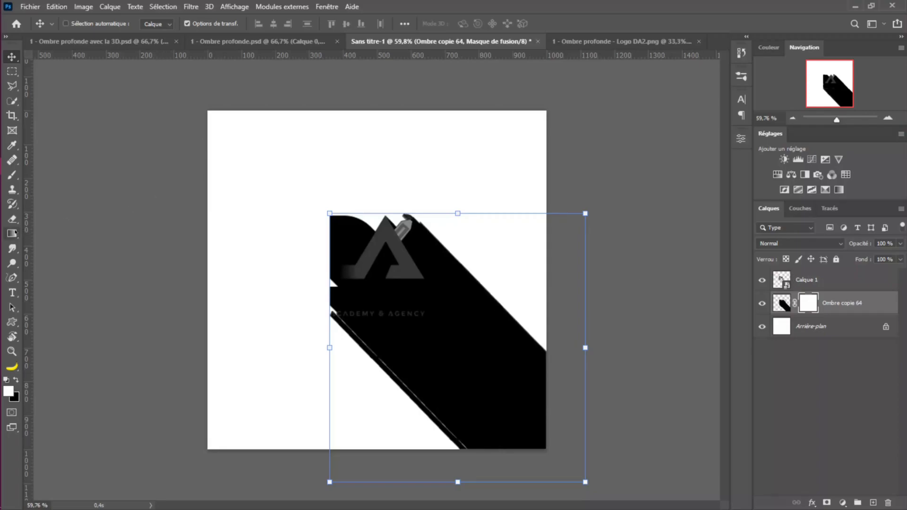
Step: Fade the shadow's far end on its mask with a non-reversed white-to-black linear gradient running diagonally from the logo toward the canvas's lower-right corner
left_click(11, 234)
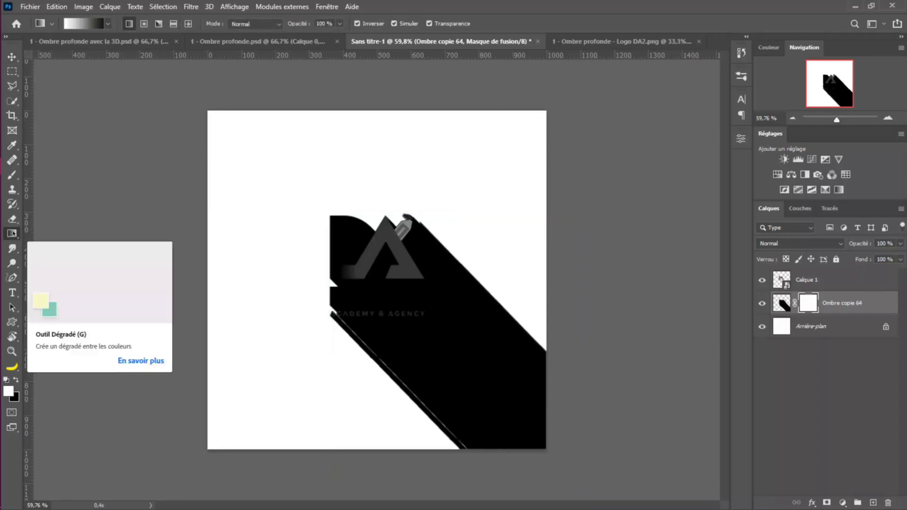
left_click(108, 24)
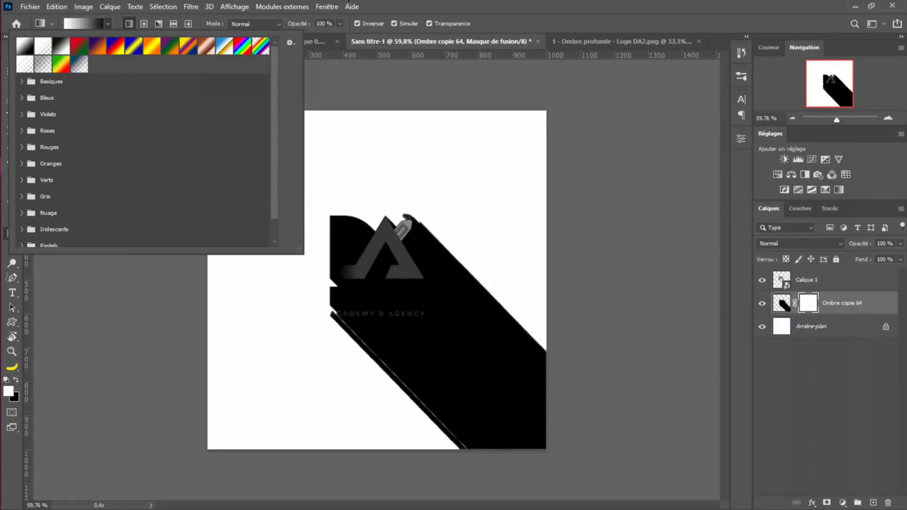
left_click(20, 42)
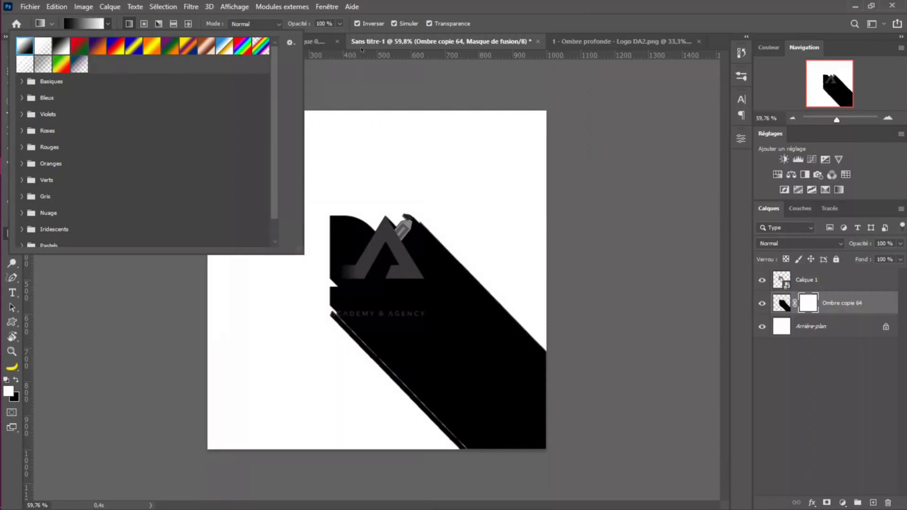
left_click(358, 23)
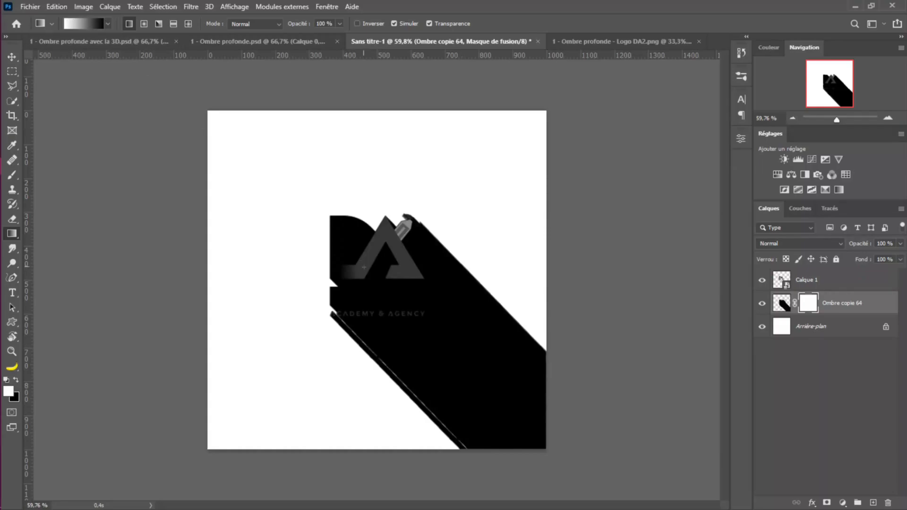
left_click_drag(369, 267, 450, 357)
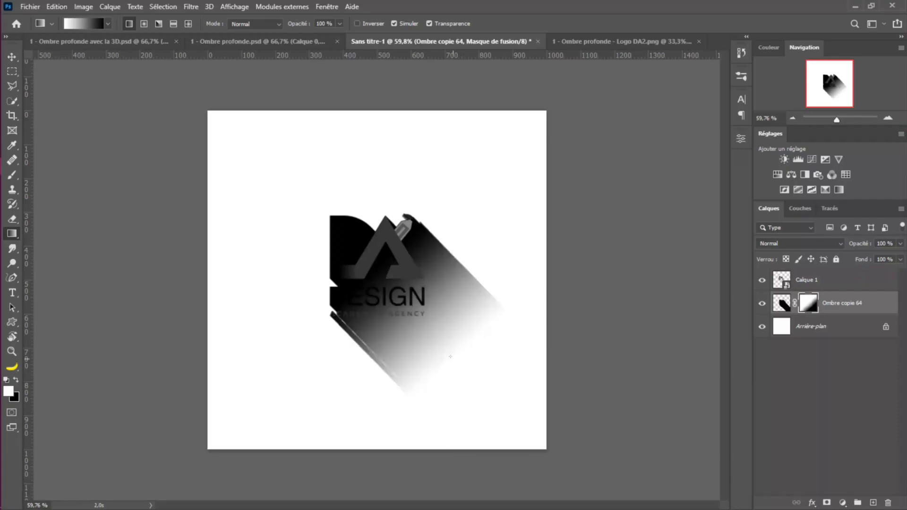
left_click_drag(373, 265, 489, 393)
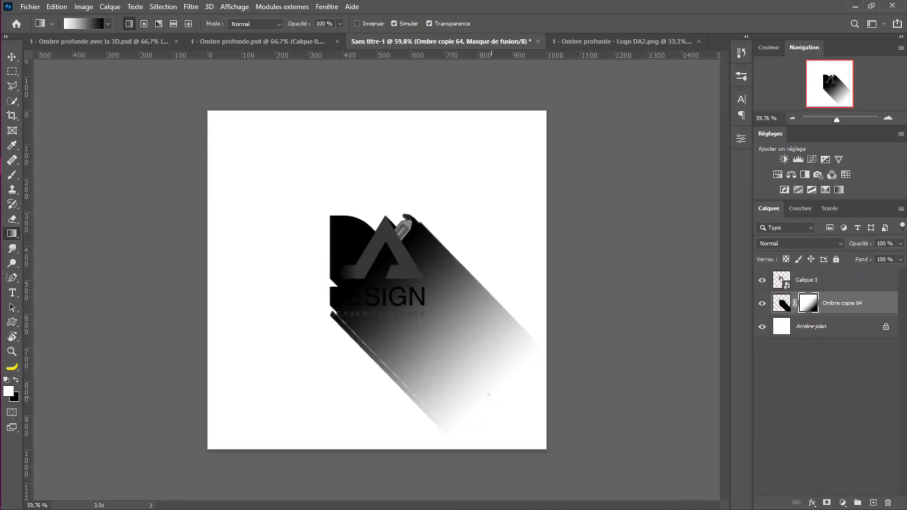
Step: Lower the opacity of the Ombre copie 64 shadow layer to 37% and switch to the Move tool
left_click(776, 305)
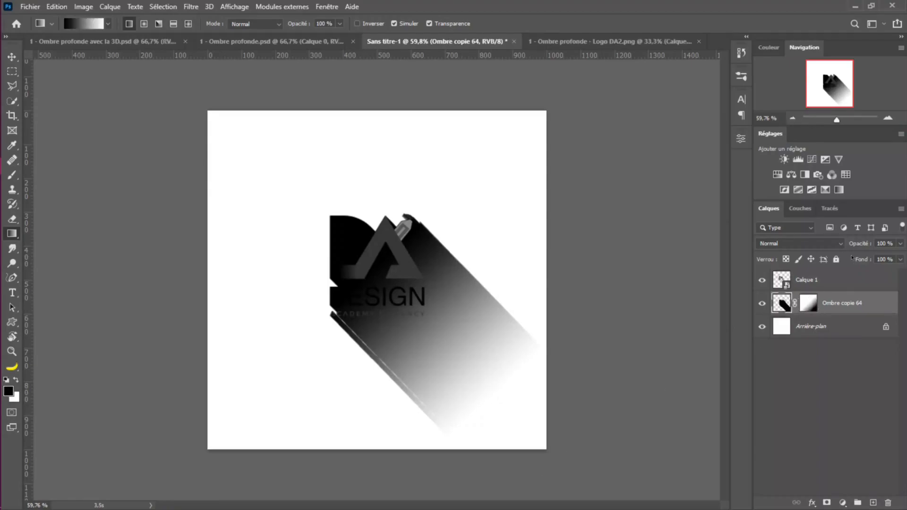
mouse_move(860, 242)
left_mouse_down()
mouse_move(834, 247)
mouse_move(852, 244)
left_mouse_up()
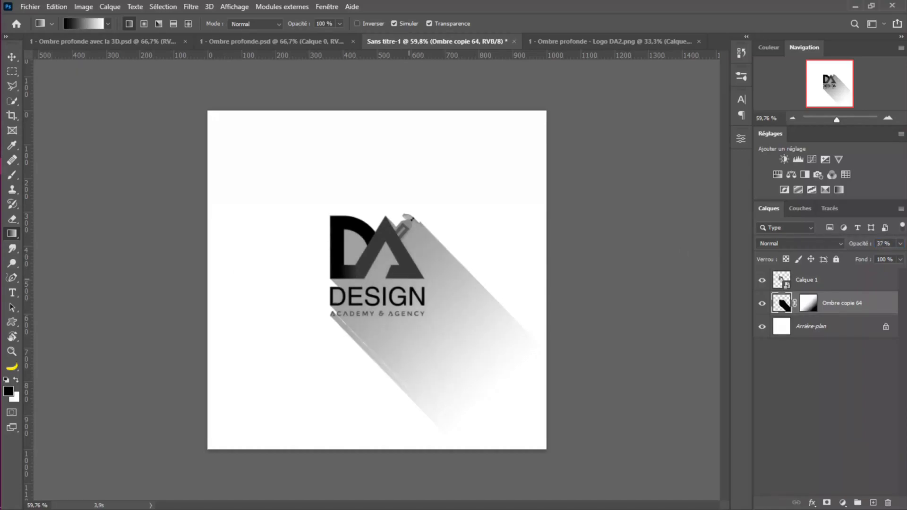
key("v")
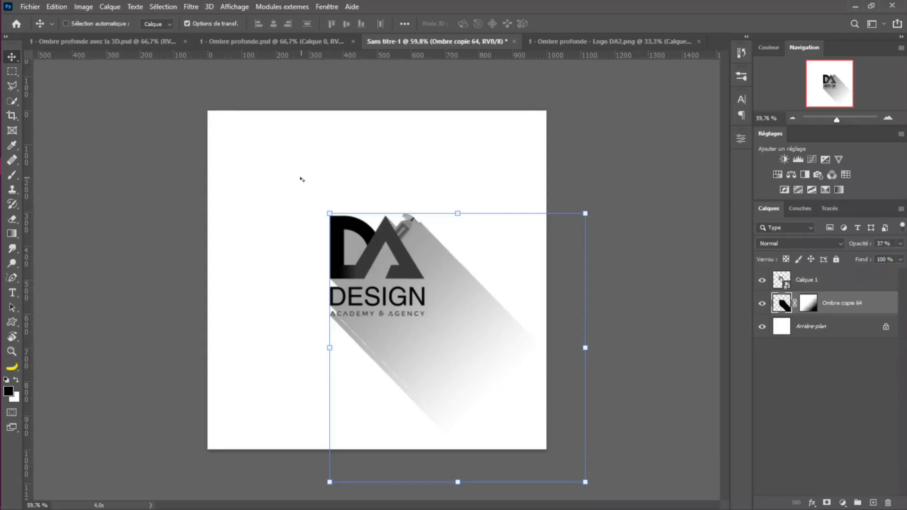
Step: Create a new 1000 x 1000 px RGB document at 72 pixels/inch with a white background
key("ctrl")
key("ctrl+n")
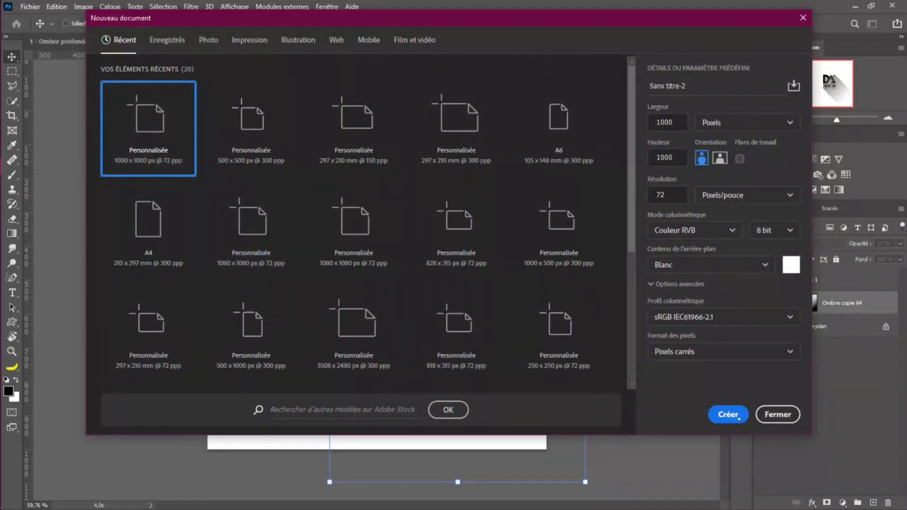
key("Escape")
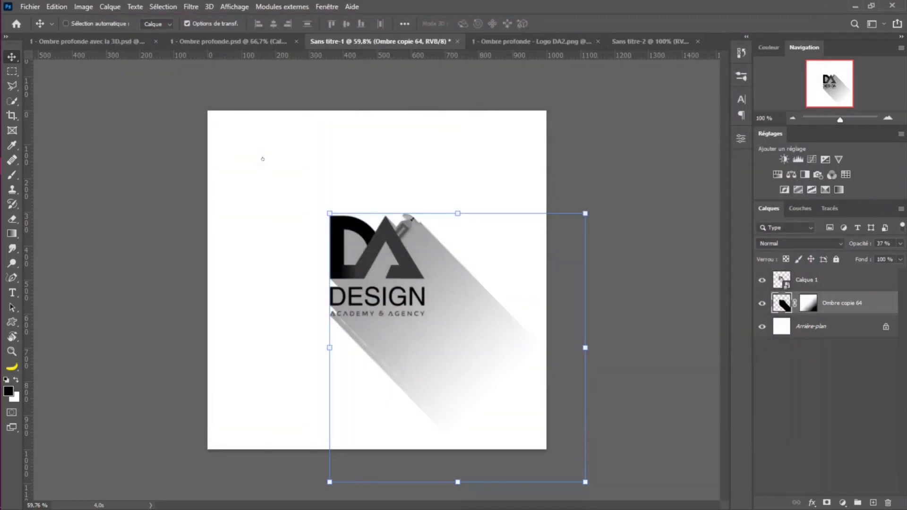
key("ctrl+plus")
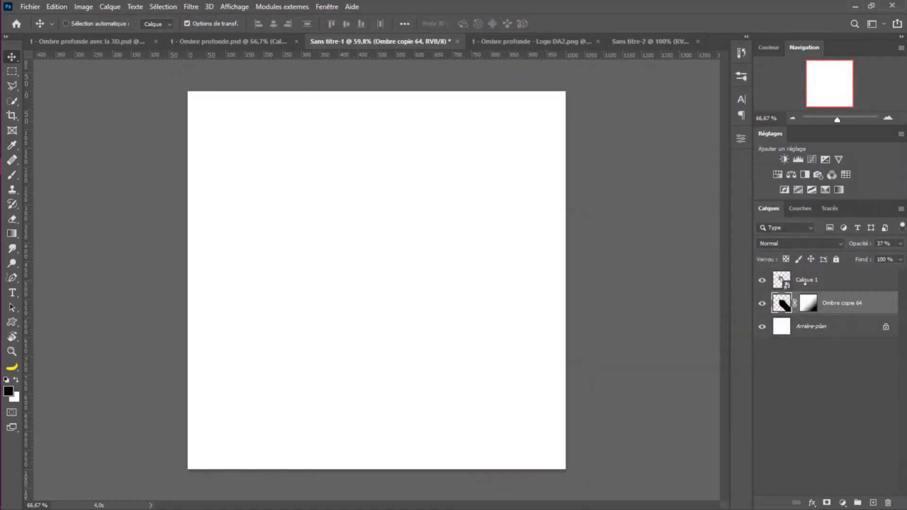
left_click(650, 41)
Step: Copy the Calque 1 logo from Sans titre-1 into the middle of the Sans titre-2 document
left_click(218, 42)
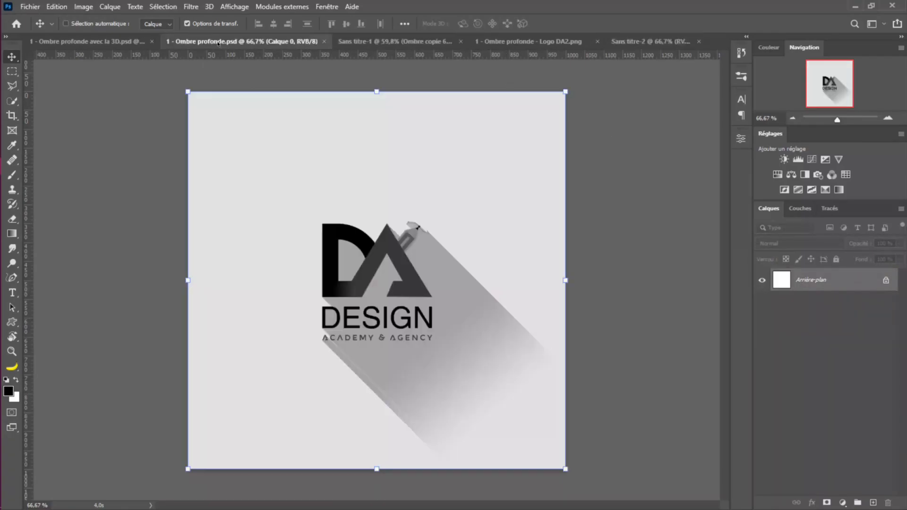
left_click(395, 41)
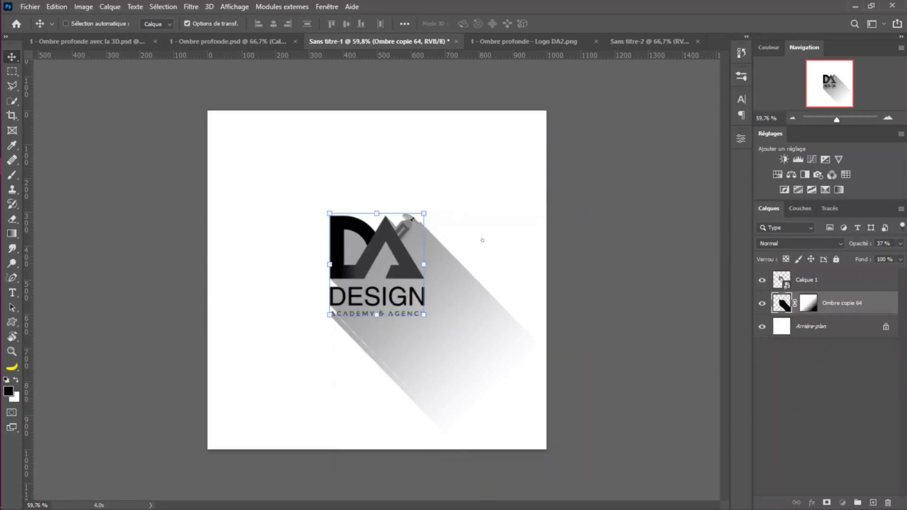
left_click(807, 280)
left_click_drag(475, 184, 733, 81)
left_click_drag(615, 24, 392, 262)
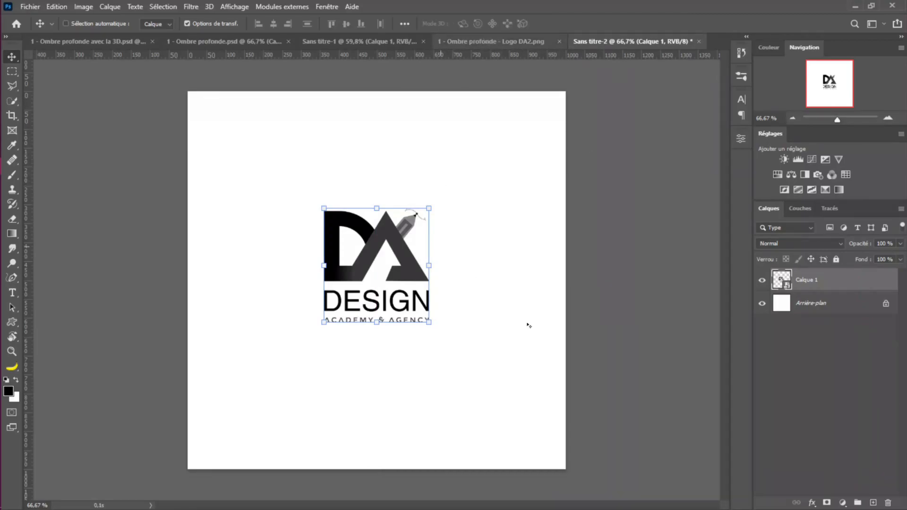
Step: Duplicate the logo layer, hide the copy and rename it Logo original
key("ctrl+j")
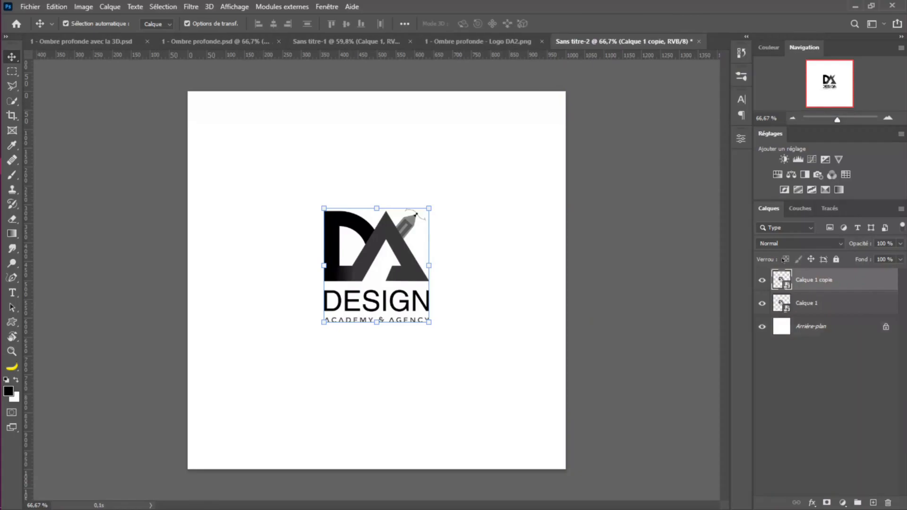
left_click(762, 280)
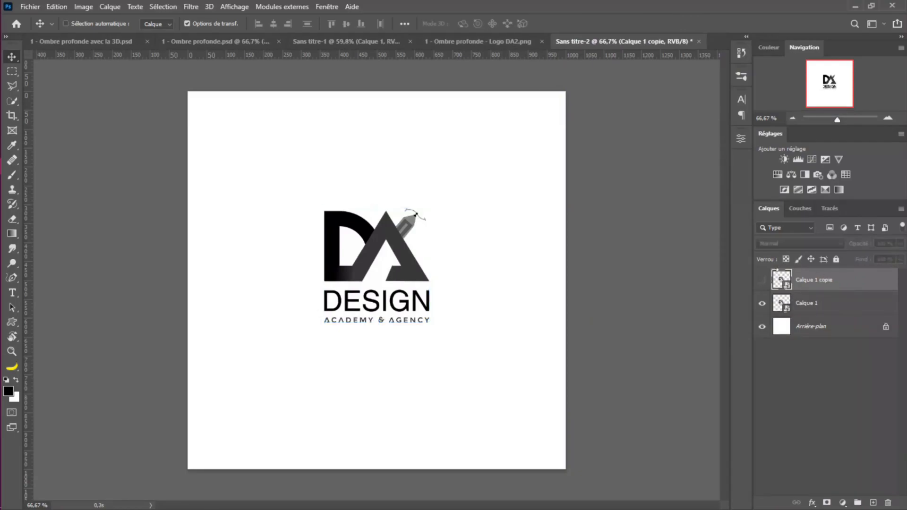
double_click(812, 280)
type("L")
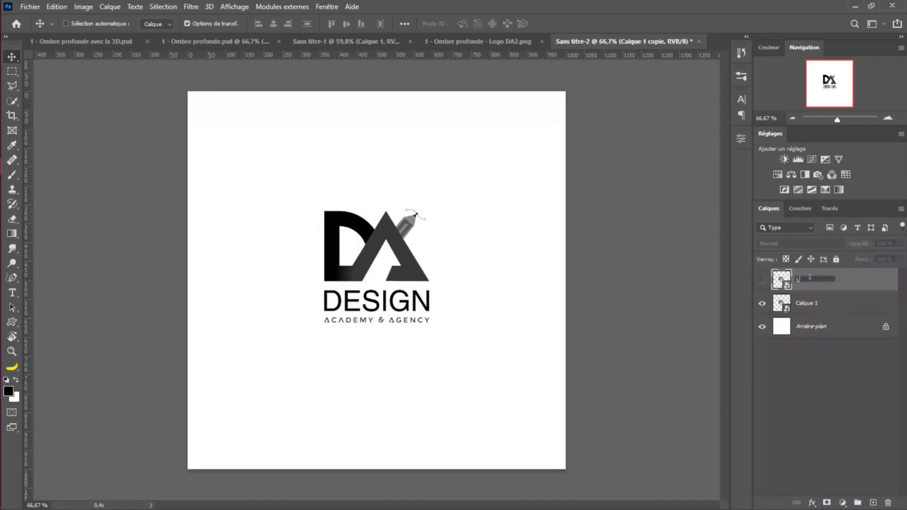
type("ogo original")
key("Return")
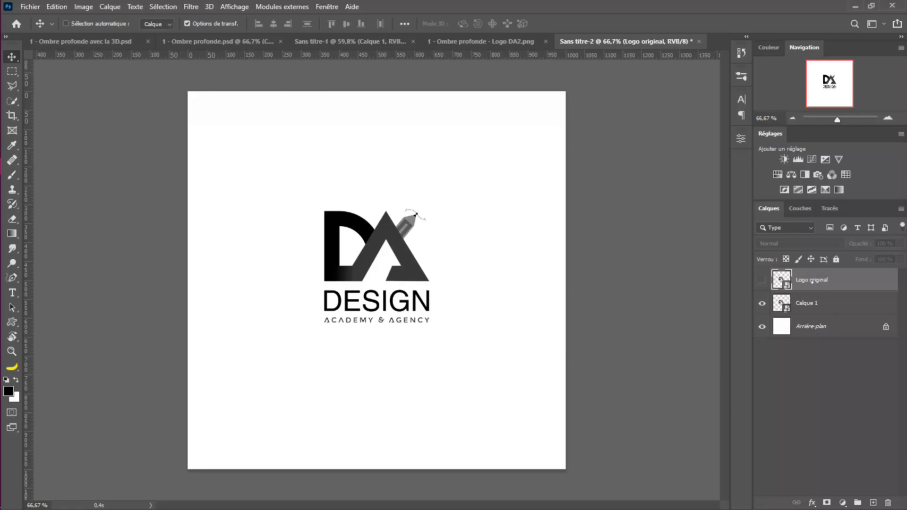
Step: Create a new 3D extrusion from the Calque 1 layer without switching to the 3D workspace
left_click(817, 304)
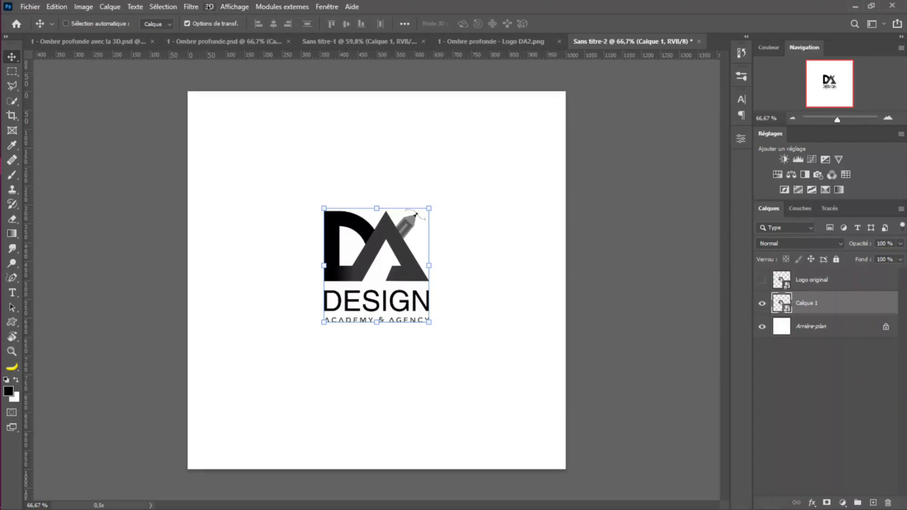
left_click(209, 6)
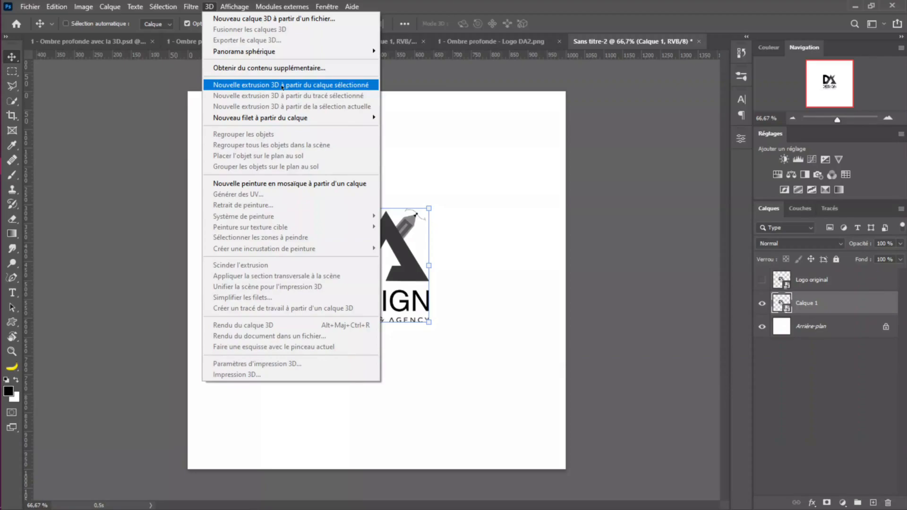
left_click(357, 85)
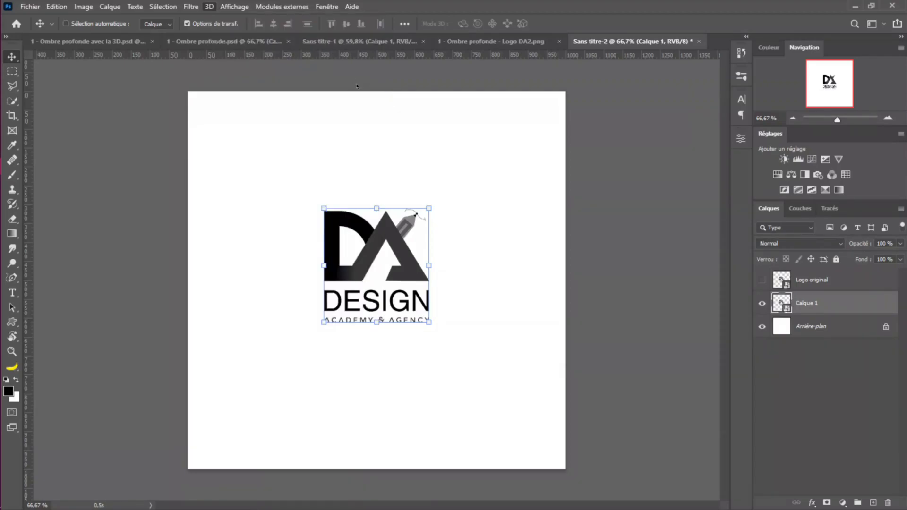
left_click_drag(424, 149, 498, 86)
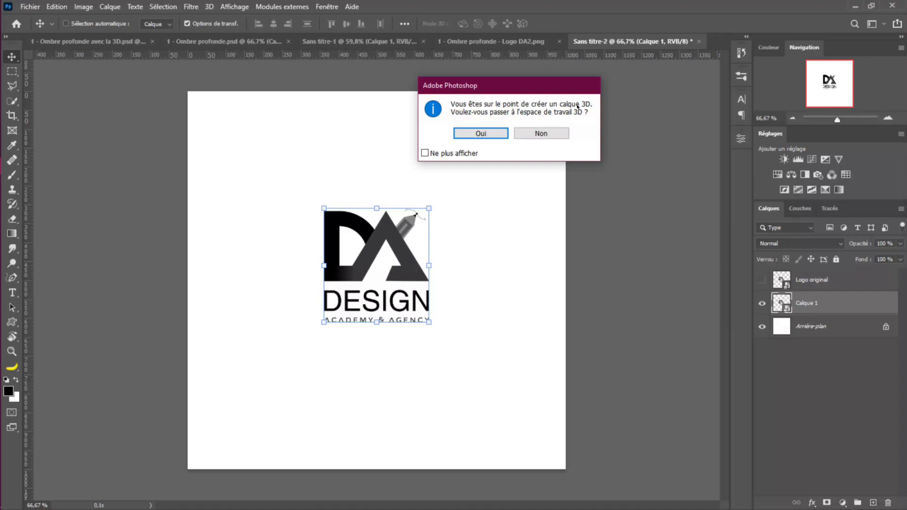
left_click(541, 134)
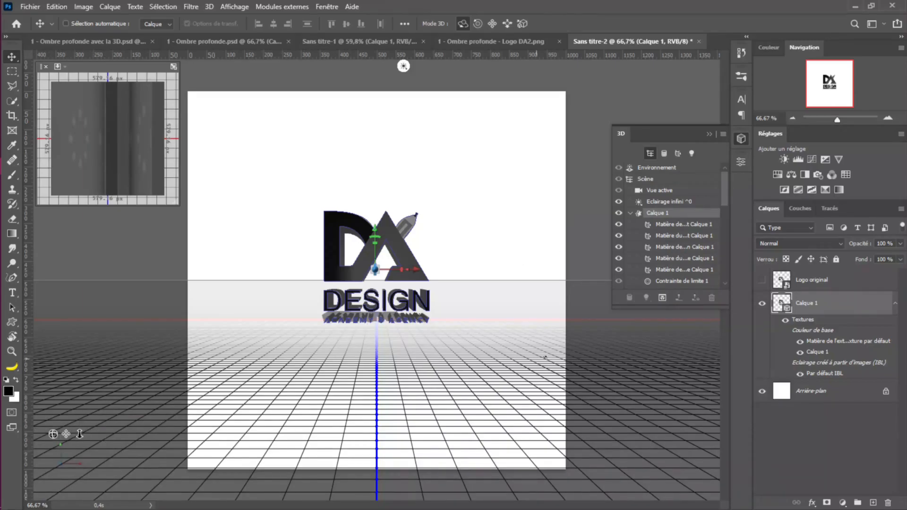
Step: Examine the 3D scene's elements under Calque 1 in an enlarged list, and collapse the list
left_click_drag(646, 307, 652, 346)
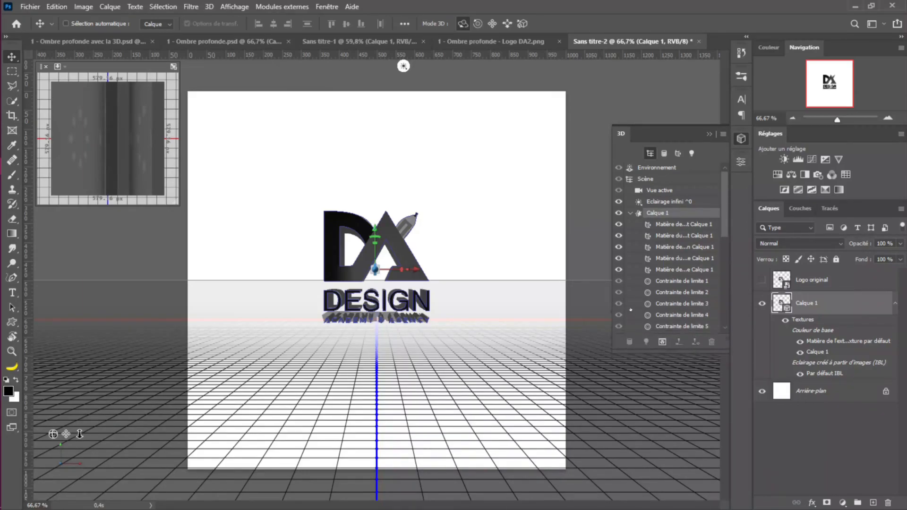
left_click(742, 139)
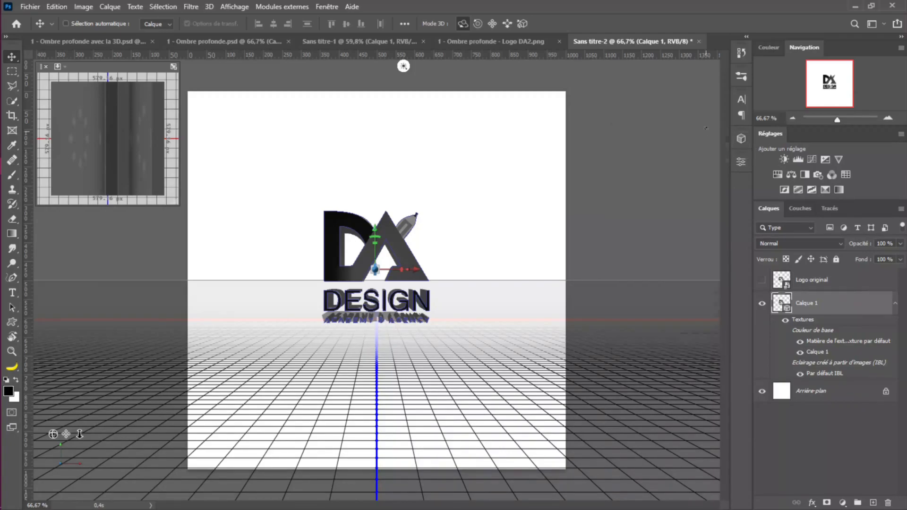
left_click(741, 138)
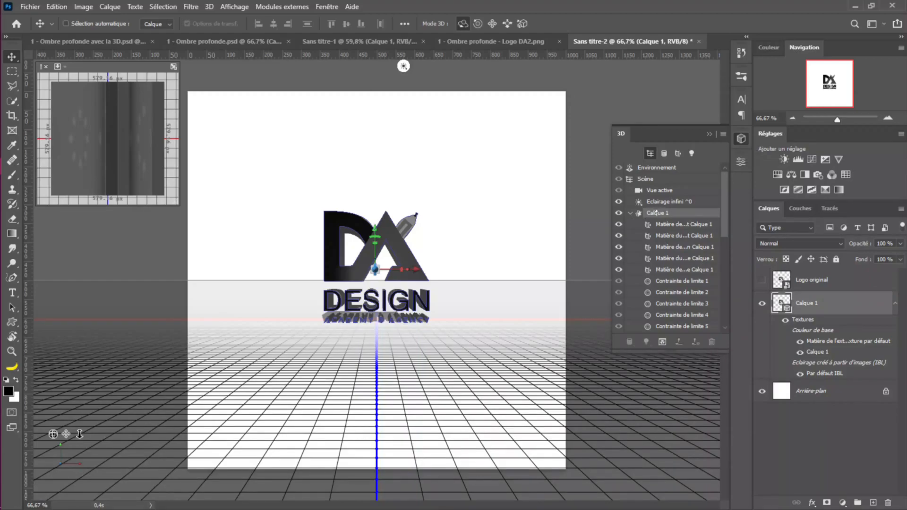
left_click(741, 138)
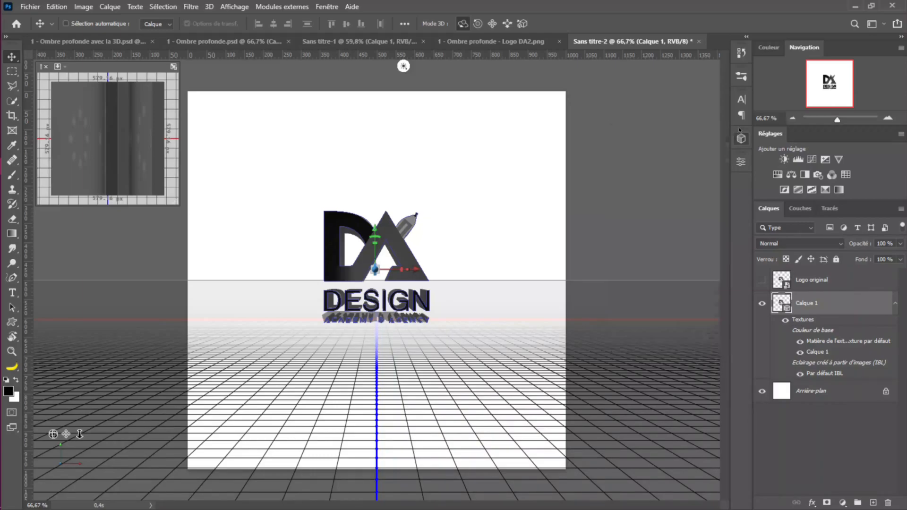
Step: Set the Calque 1 mesh's extrusion depth to about 4615.5 px and disable its caught and cast shadows
left_click(742, 162)
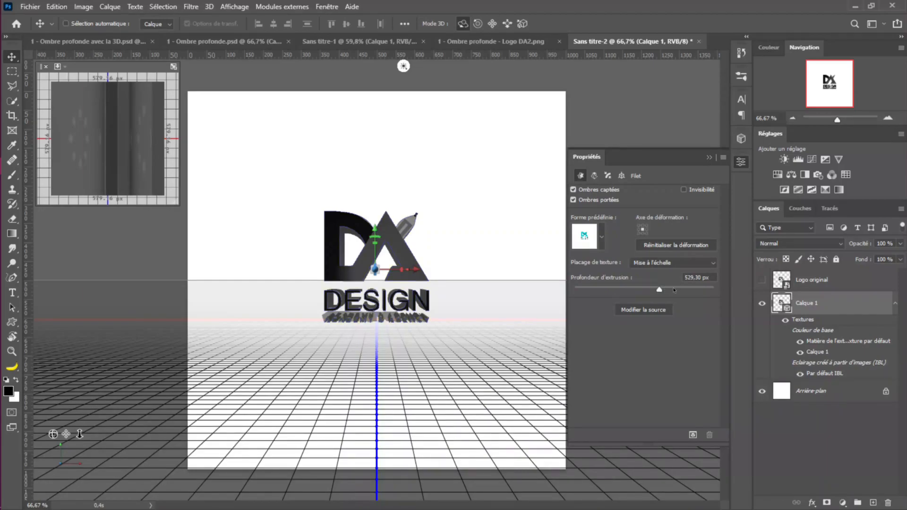
left_click_drag(668, 289, 709, 290)
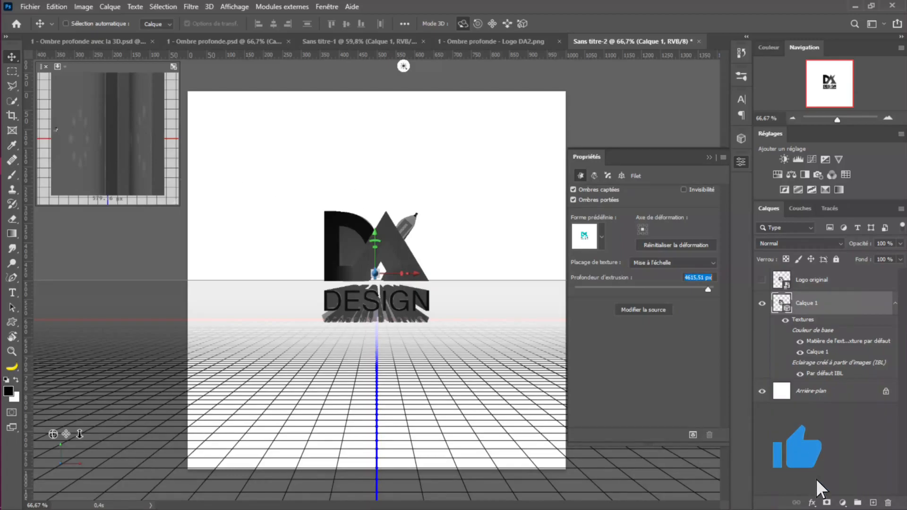
key("Return")
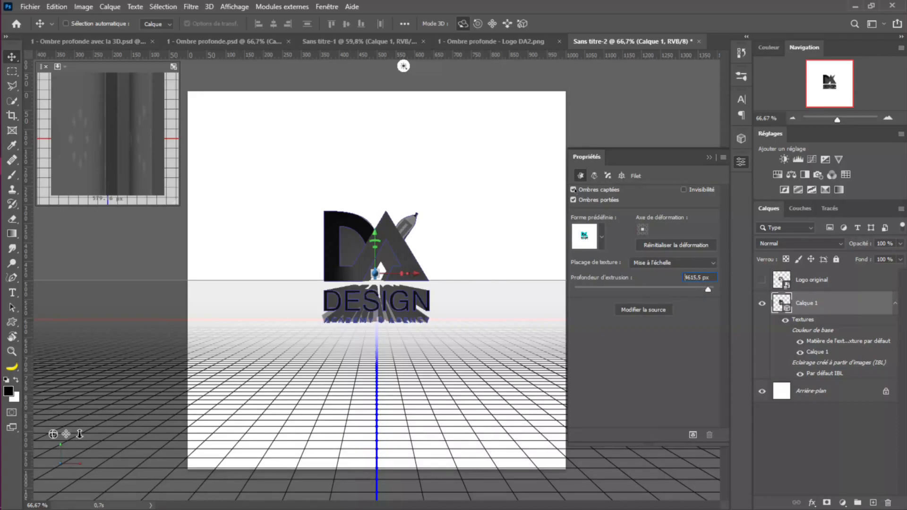
left_click(574, 190)
left_click(574, 200)
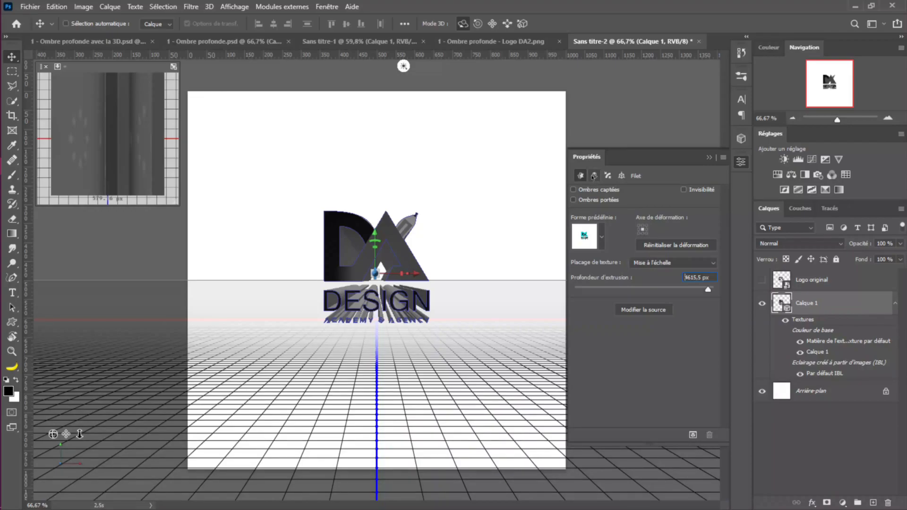
Step: Set the Calque 1 extrusion's vertical deformation angle (Y) to 90° and switch the deformation from Inflexion to Cisaillement
left_click(594, 176)
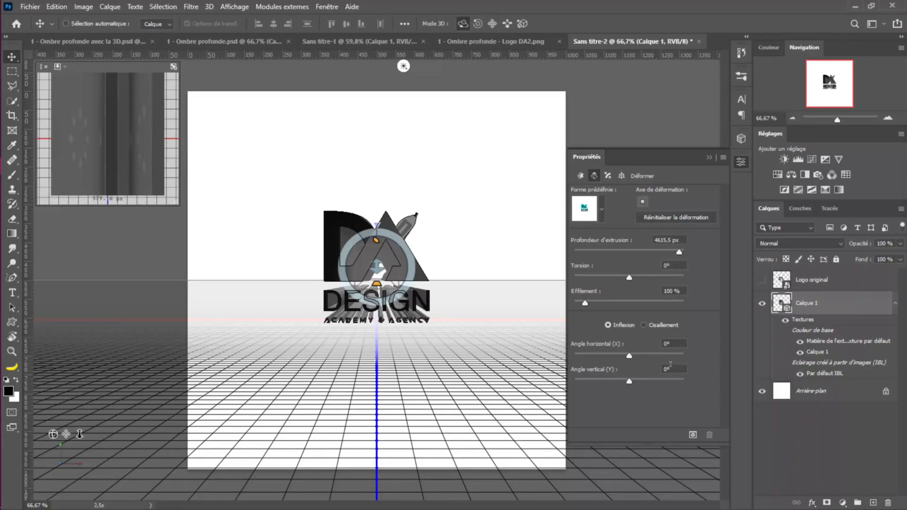
left_click(669, 368)
type("30")
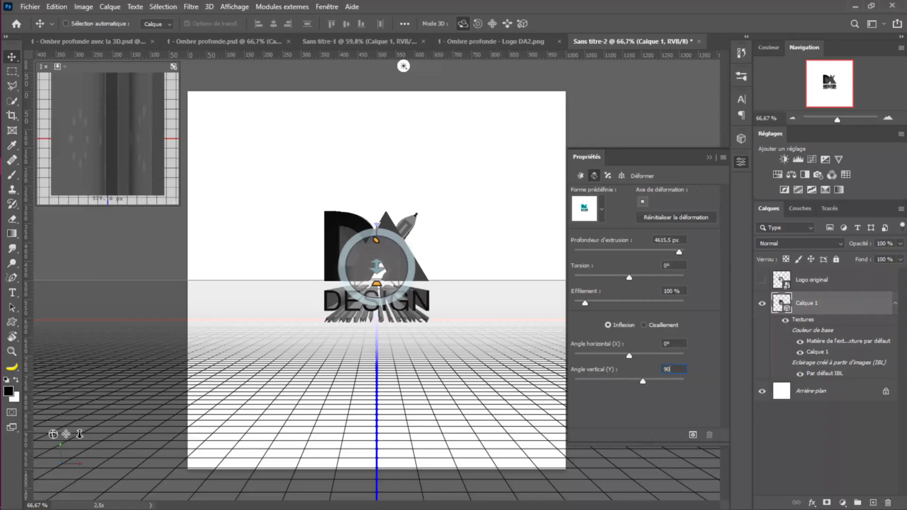
key("Return")
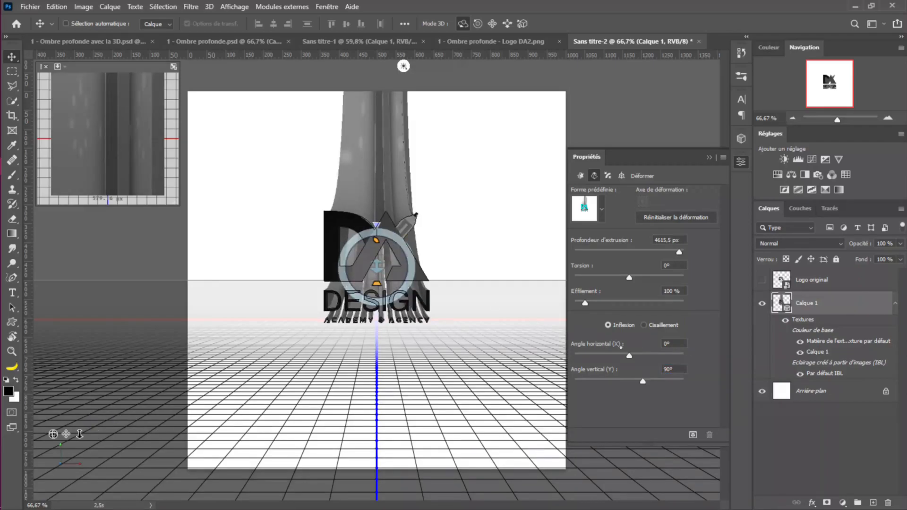
left_click(645, 325)
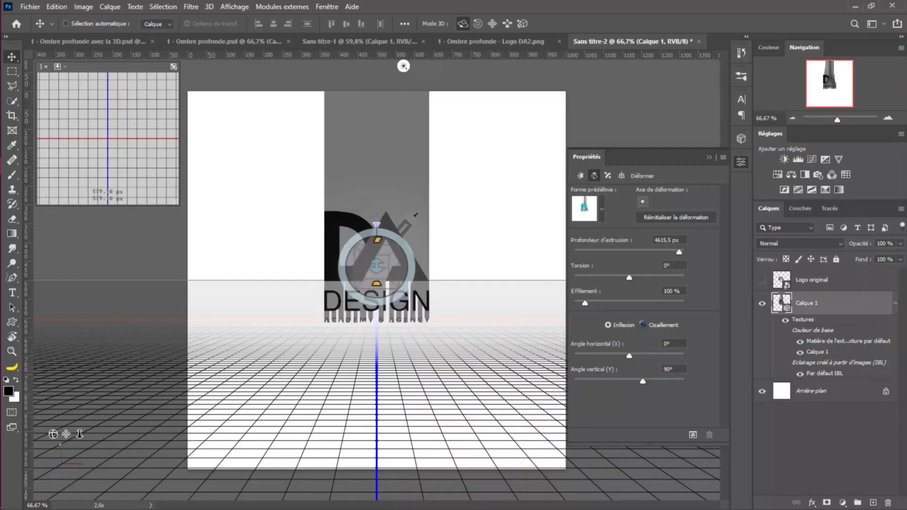
left_click(644, 325)
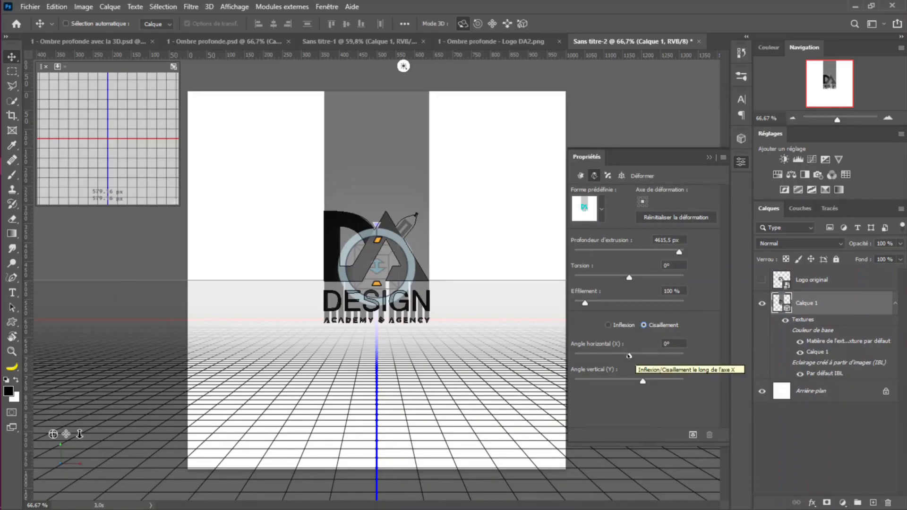
Step: Set the extrusion's horizontal shear angle (X) to 136° and collapse the 3D mesh properties
left_click_drag(629, 355, 652, 362)
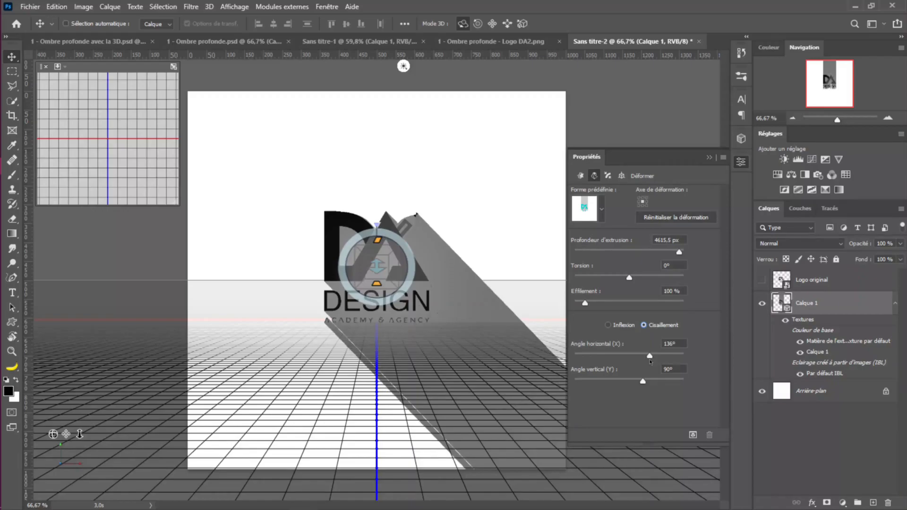
left_click_drag(650, 362, 650, 363)
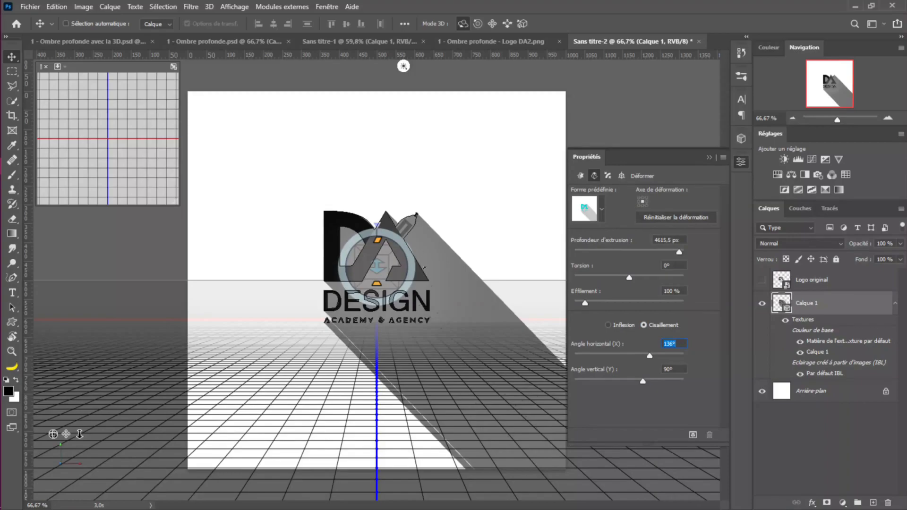
left_click(709, 158)
left_click(491, 231)
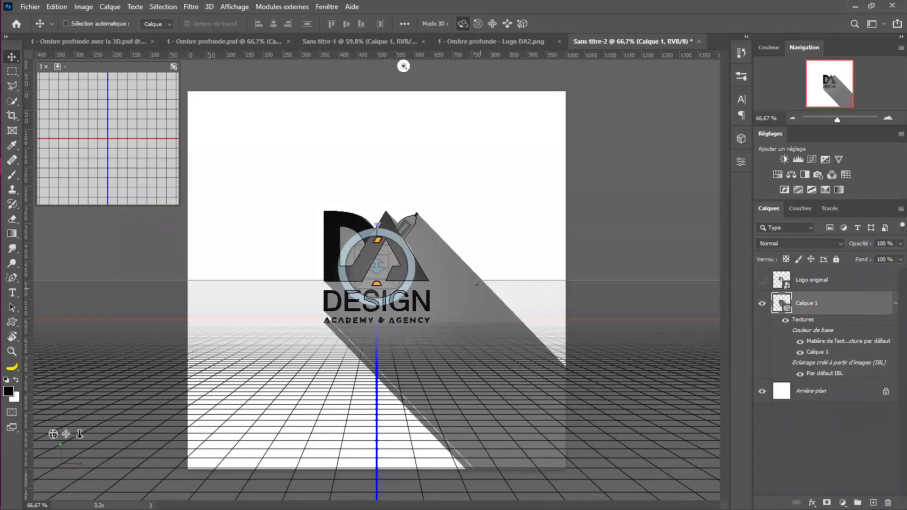
Step: Load the outline of the extruded Calque 1 as a selection and delete that 3D layer
left_click(66, 24)
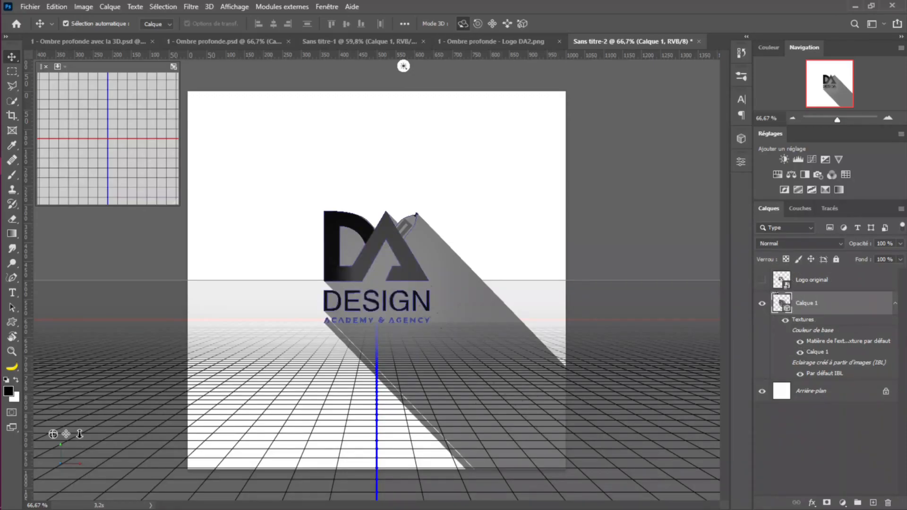
left_click(782, 303, "ctrl")
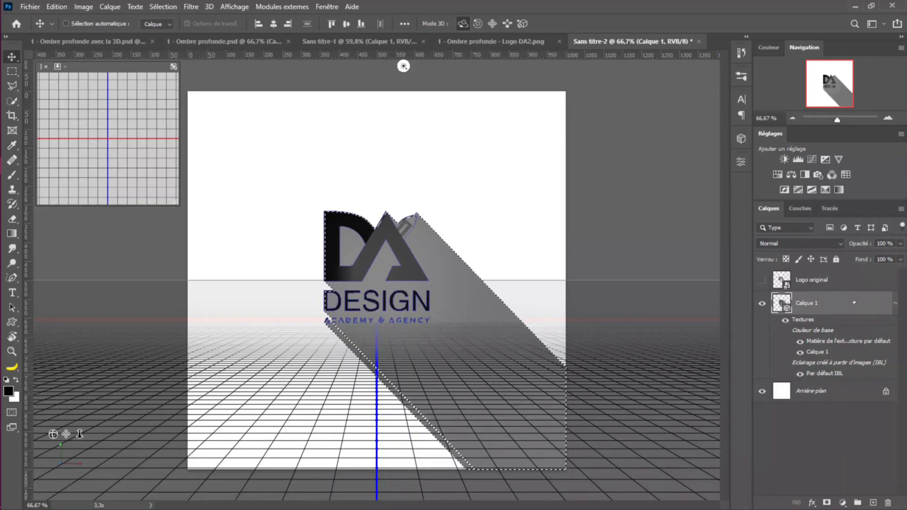
left_click_drag(855, 303, 883, 501)
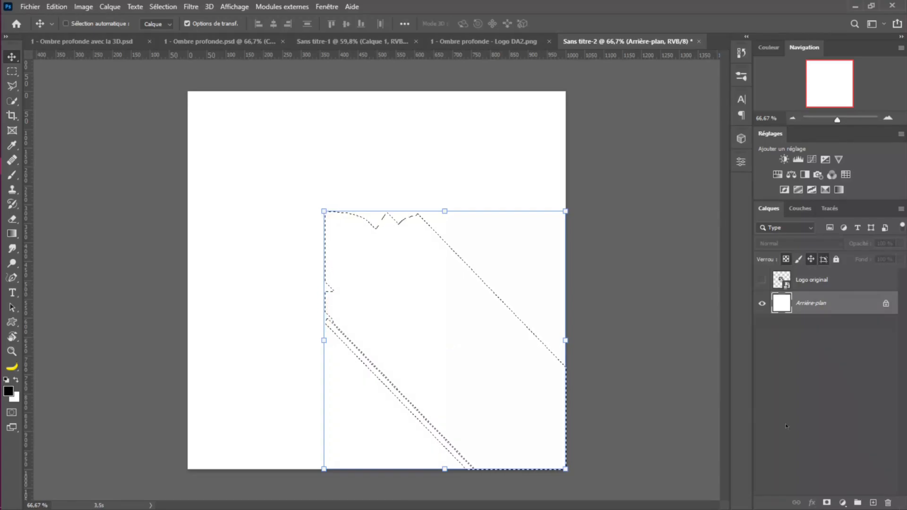
Step: Fill the selection with black on a new layer above Arrière-plan, then show the Logo original layer and deselect
left_click(873, 503)
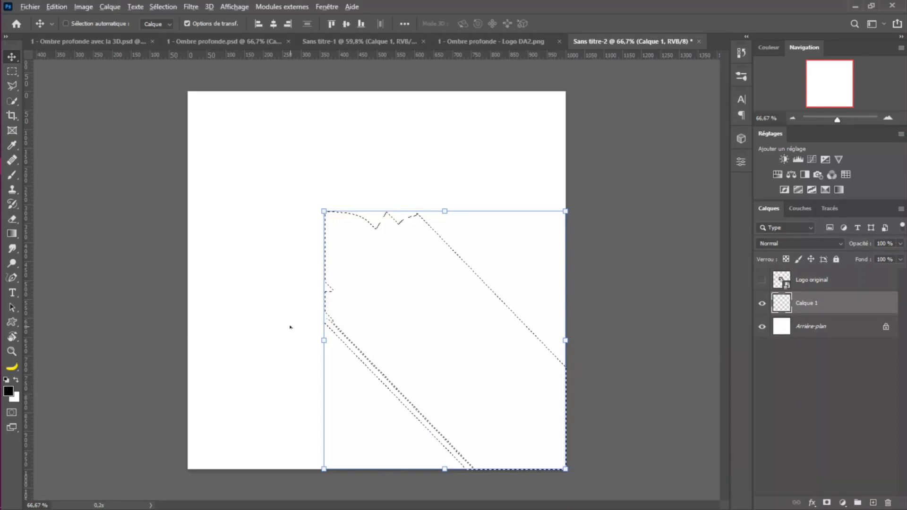
key("alt+BackSpace")
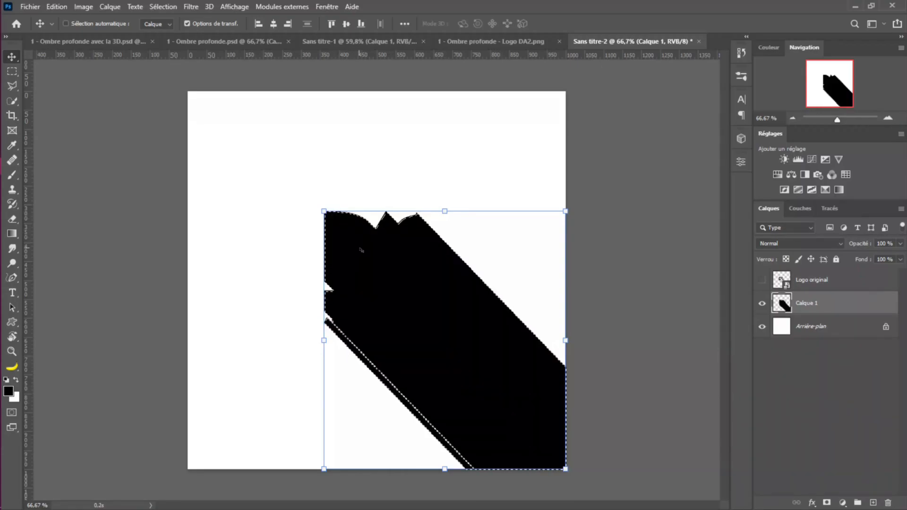
left_click(763, 280)
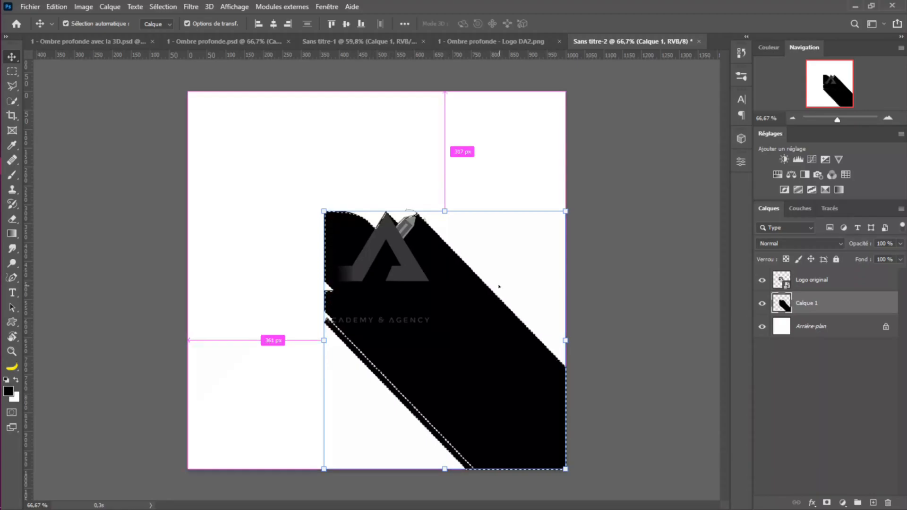
key("ctrl+d")
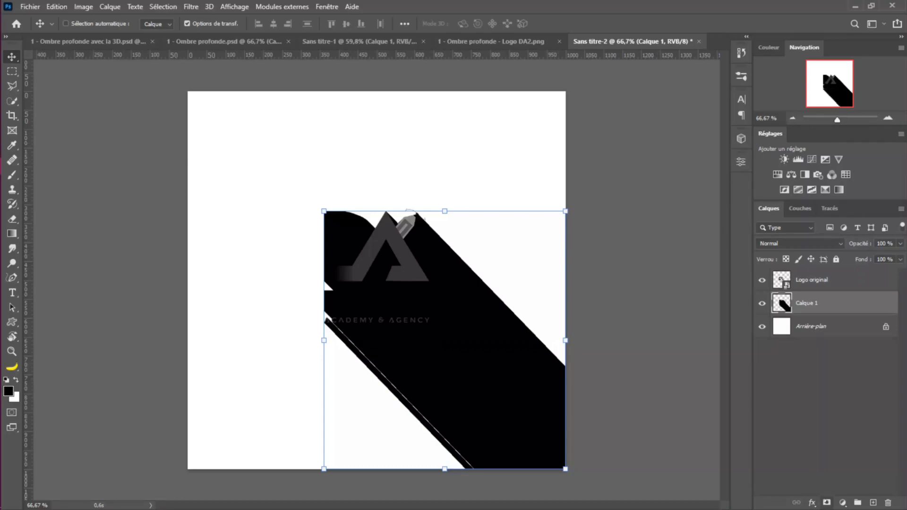
Step: Add a layer mask to the black Calque 1 shadow and activate the Gradient tool
left_click(826, 502)
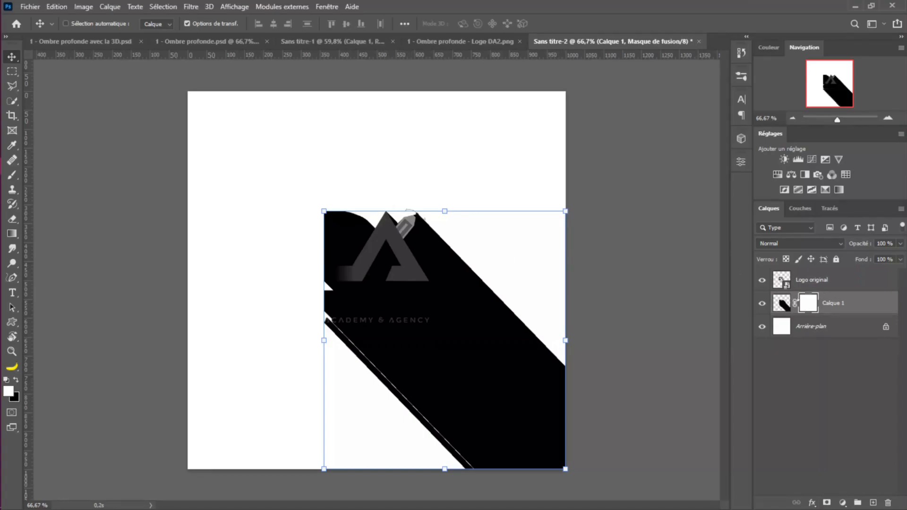
left_click(12, 233)
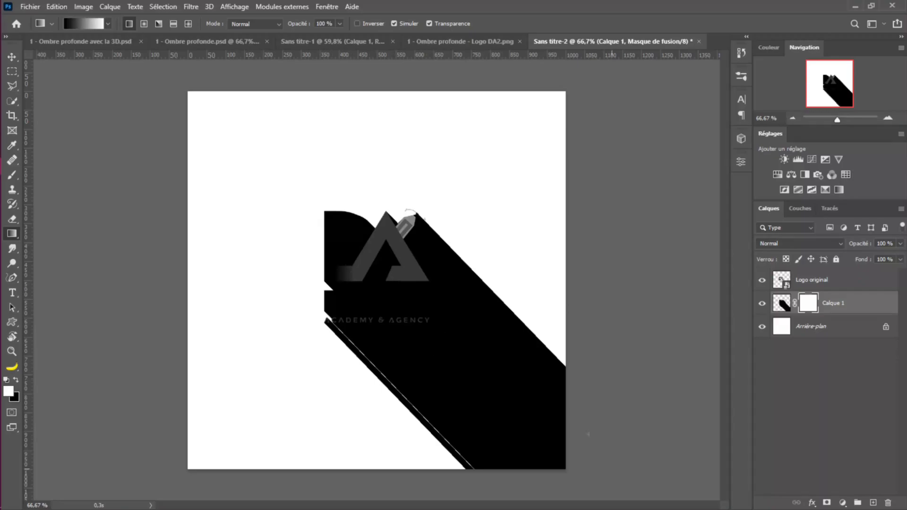
left_click(358, 24)
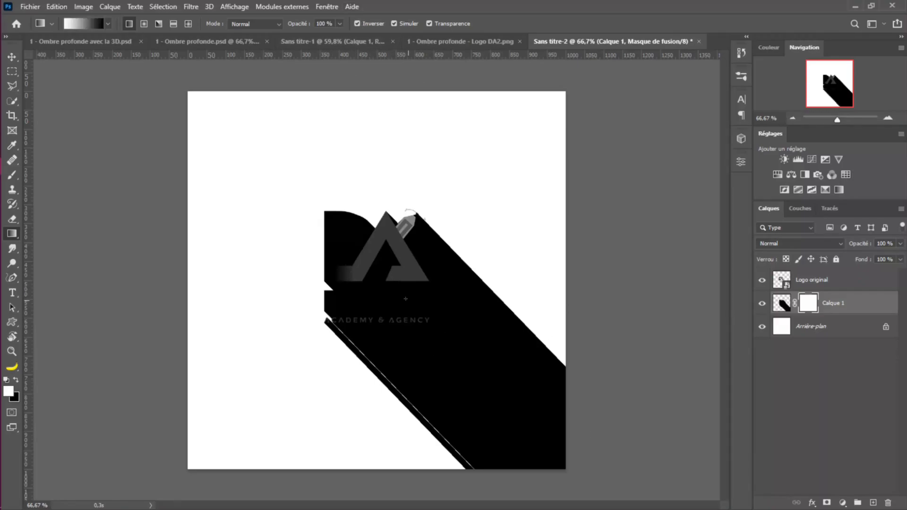
left_click_drag(347, 255, 480, 391)
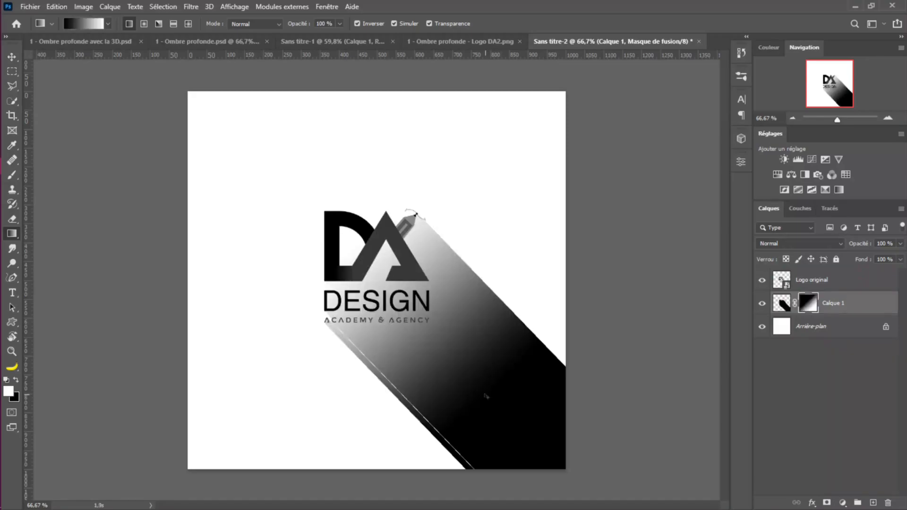
key("ctrl+z")
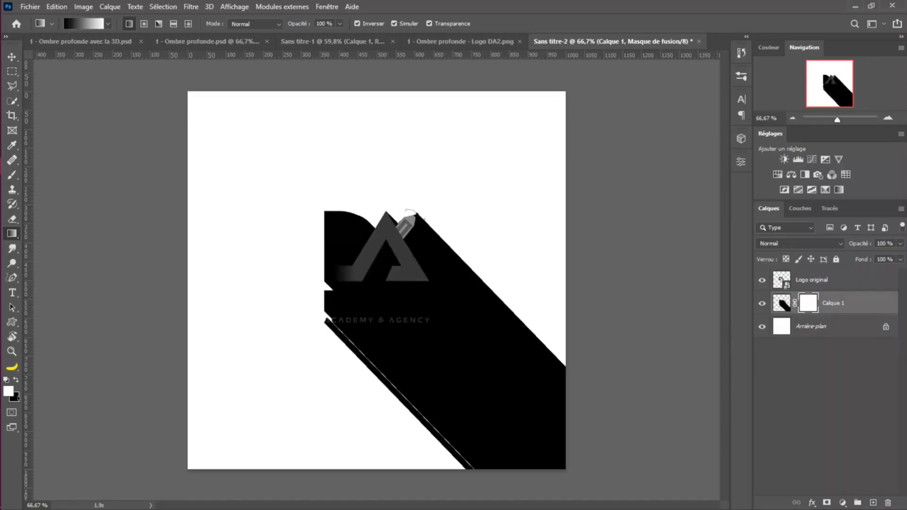
left_click(374, 24)
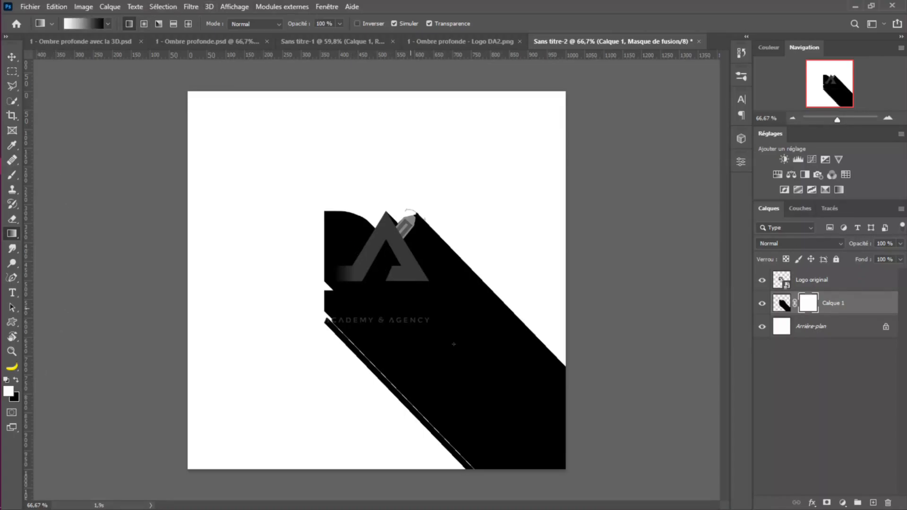
Step: Fade the shadow away from the logo with a diagonal white-to-black gradient on Calque 1's mask, and lower the layer's opacity to 38 %
left_click_drag(350, 245, 488, 385)
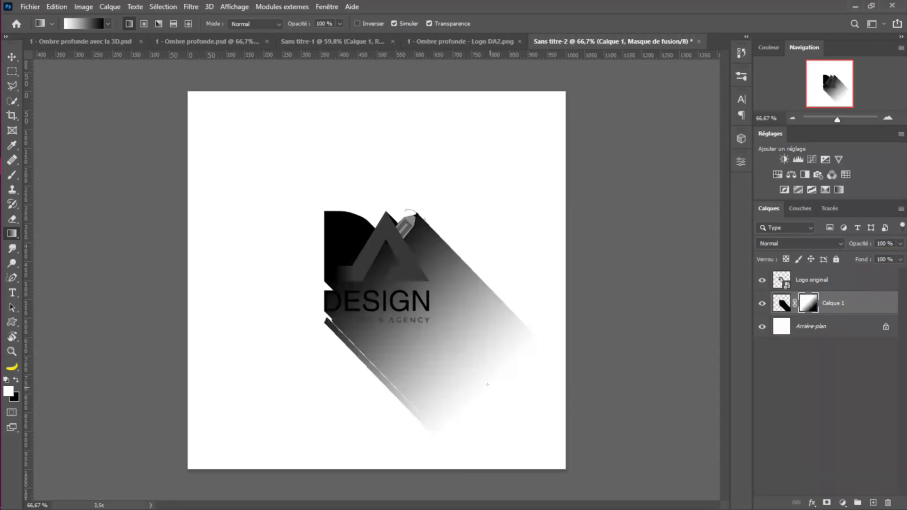
left_click_drag(371, 263, 510, 403)
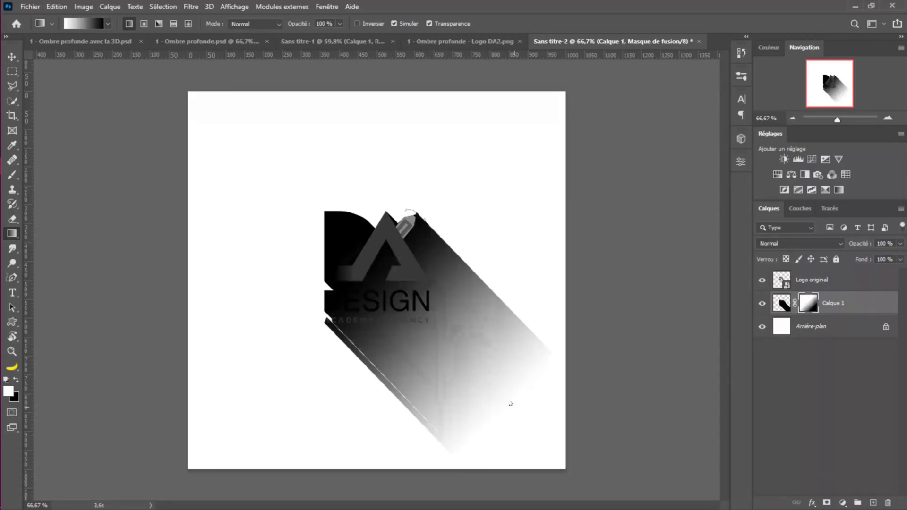
left_click_drag(346, 246, 500, 402)
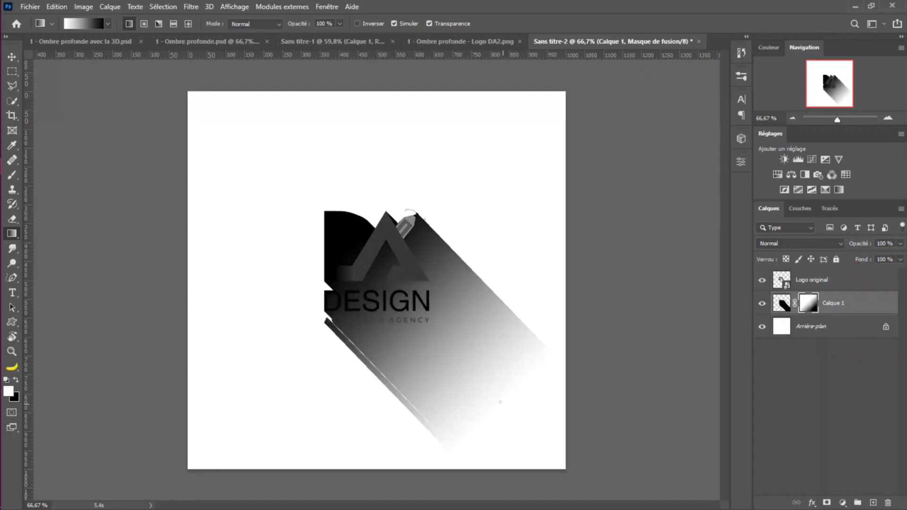
left_click_drag(343, 241, 505, 413)
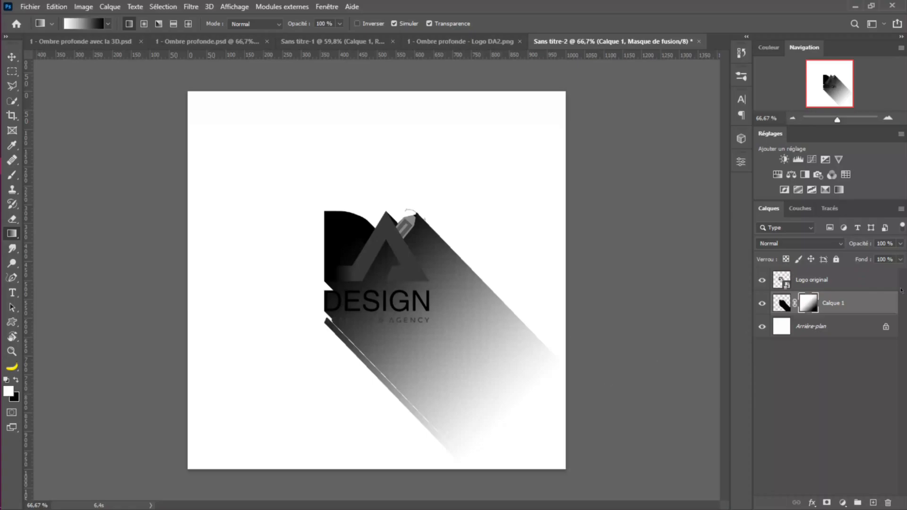
left_click(771, 305)
left_click_drag(869, 244, 852, 244)
Step: Add a solid color fill layer in pale yellow fcfcd7 directly above Arrière-plan
left_click(834, 335)
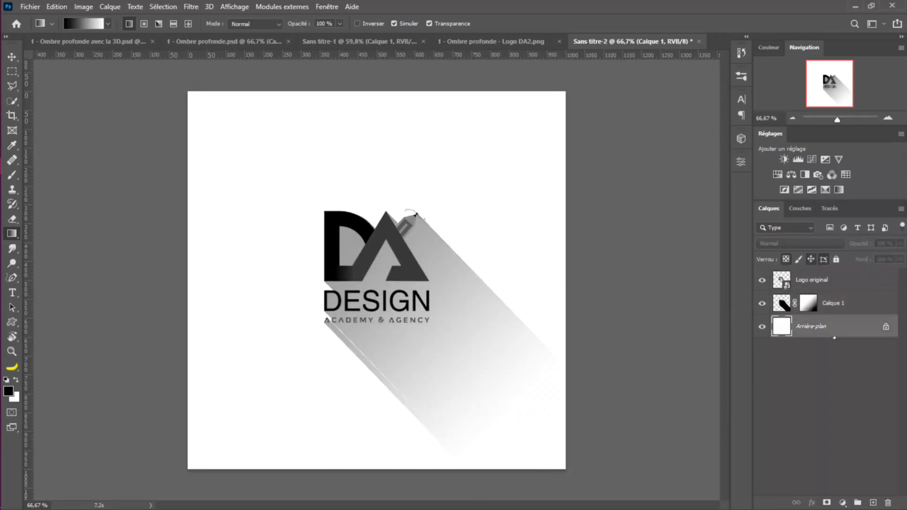
left_click(843, 503)
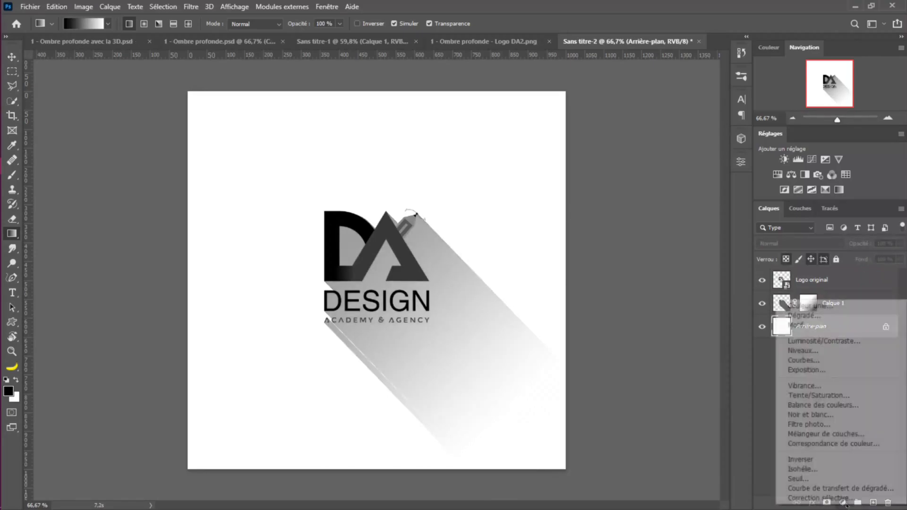
left_click(819, 307)
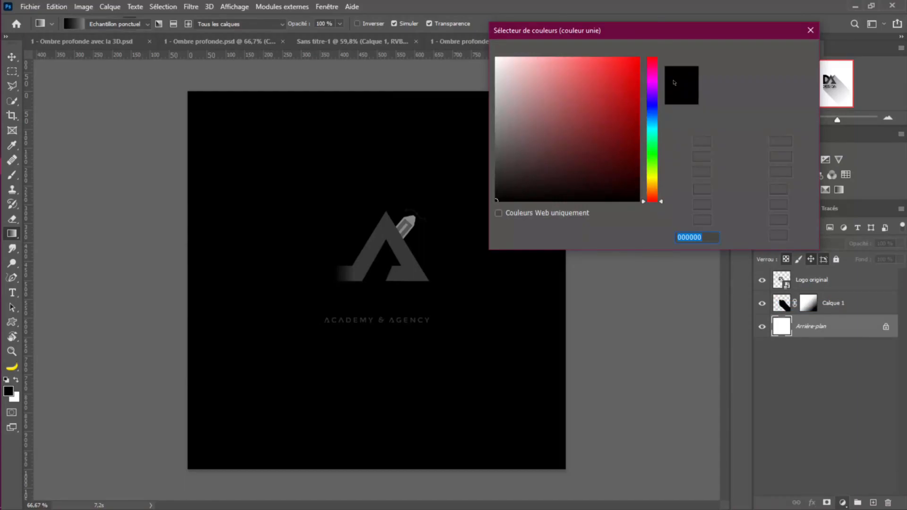
left_click(654, 74)
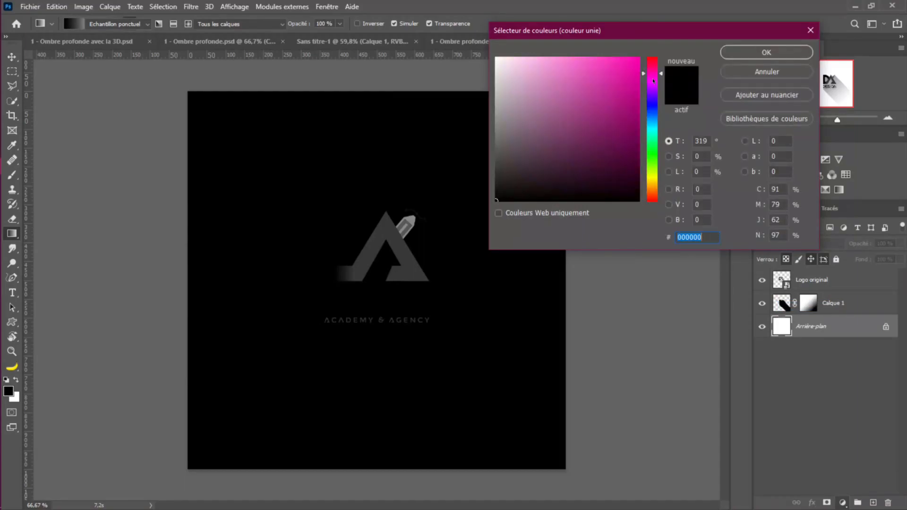
left_click(653, 72)
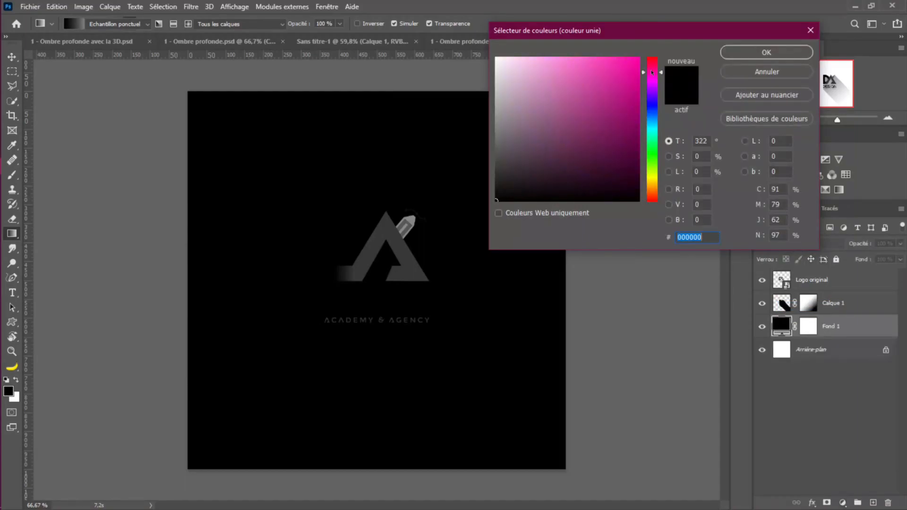
left_click(596, 64)
left_click(533, 57)
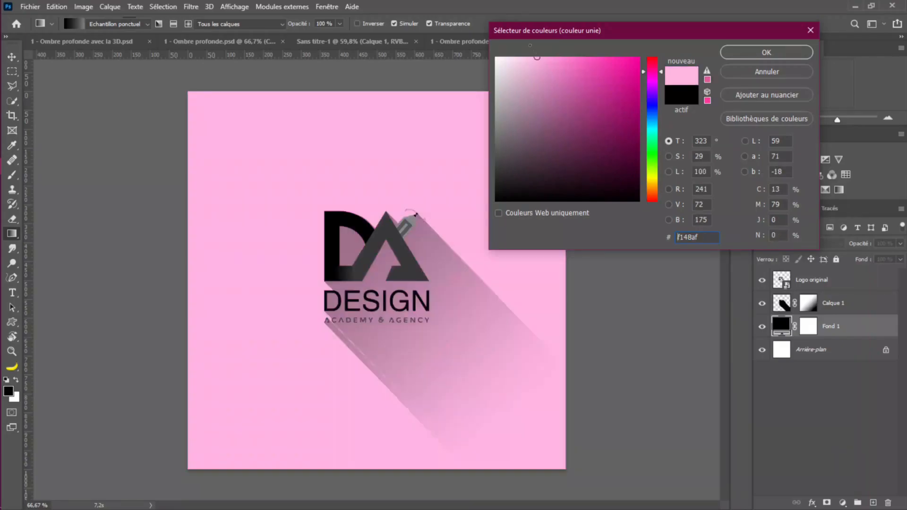
left_click_drag(655, 78, 649, 179)
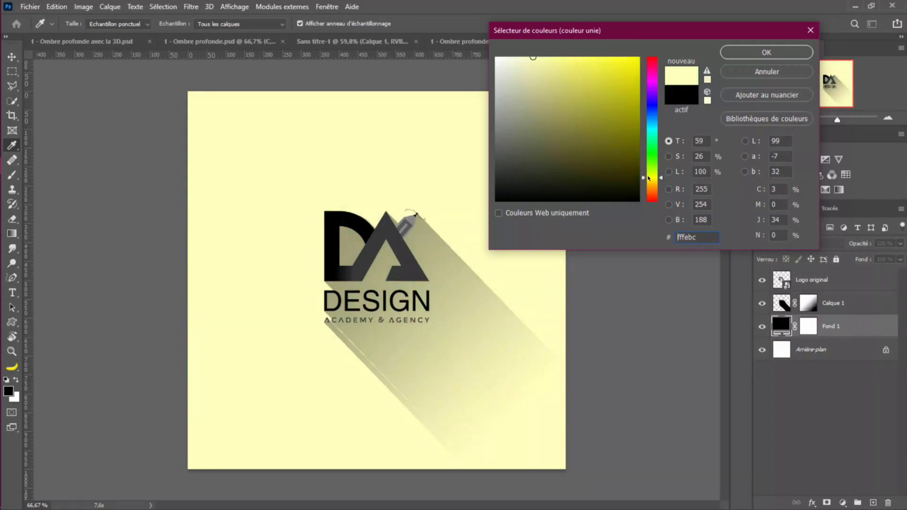
left_click_drag(534, 59, 516, 58)
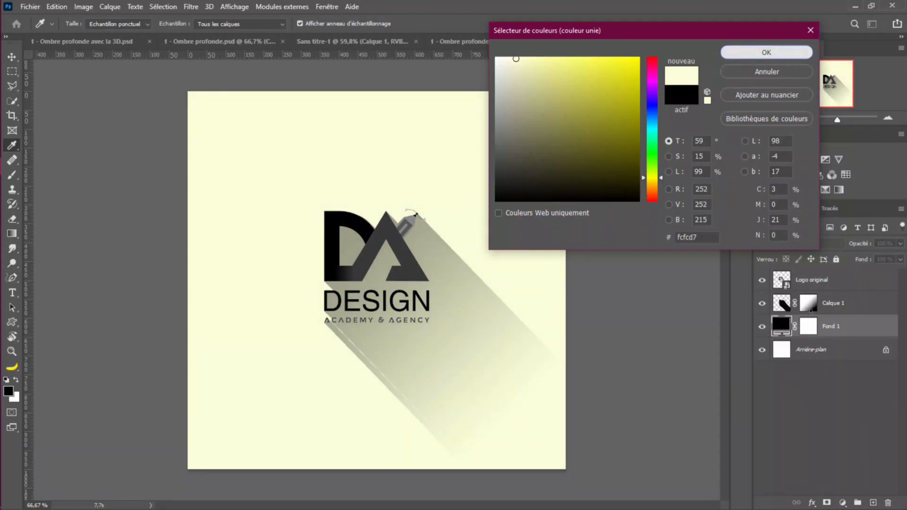
key("Return")
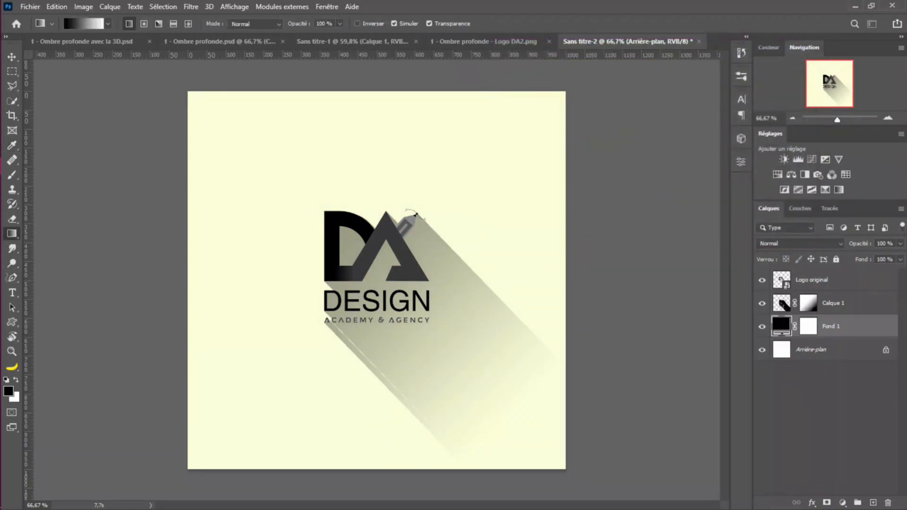
Step: Lower the opacity of the Calque 1 shadow layer to 25 %
left_click(834, 304)
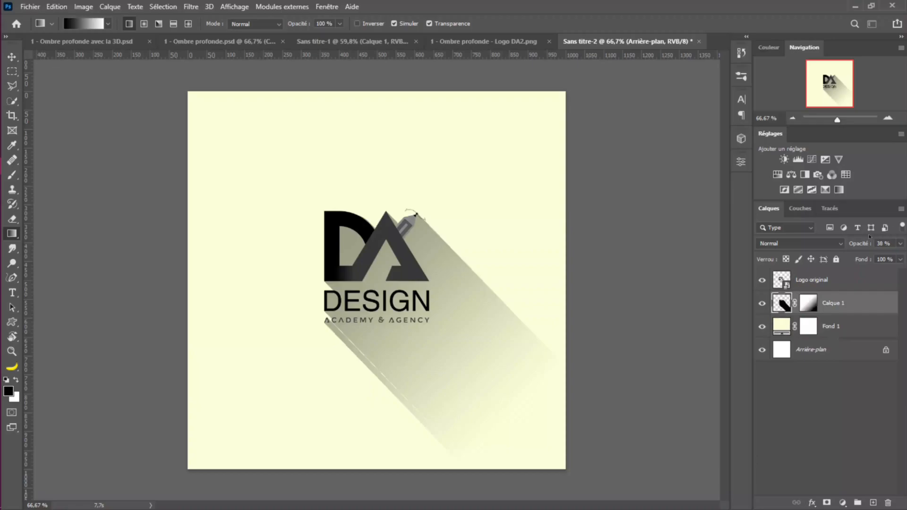
left_click_drag(854, 244, 852, 243)
key("Return")
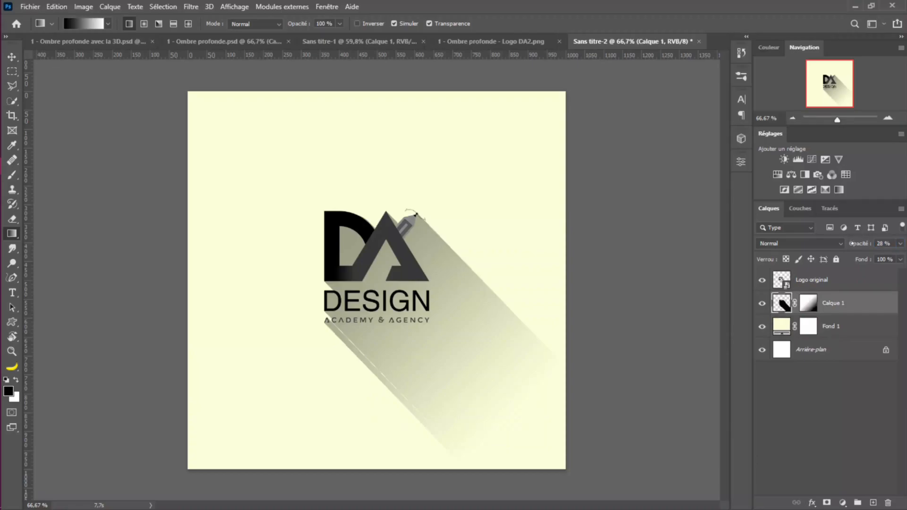
left_click(851, 243)
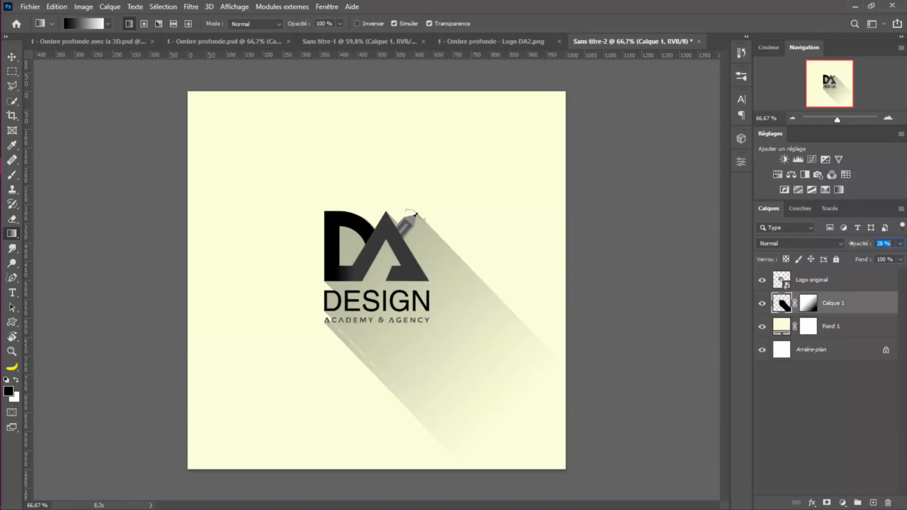
left_click_drag(852, 244, 858, 249)
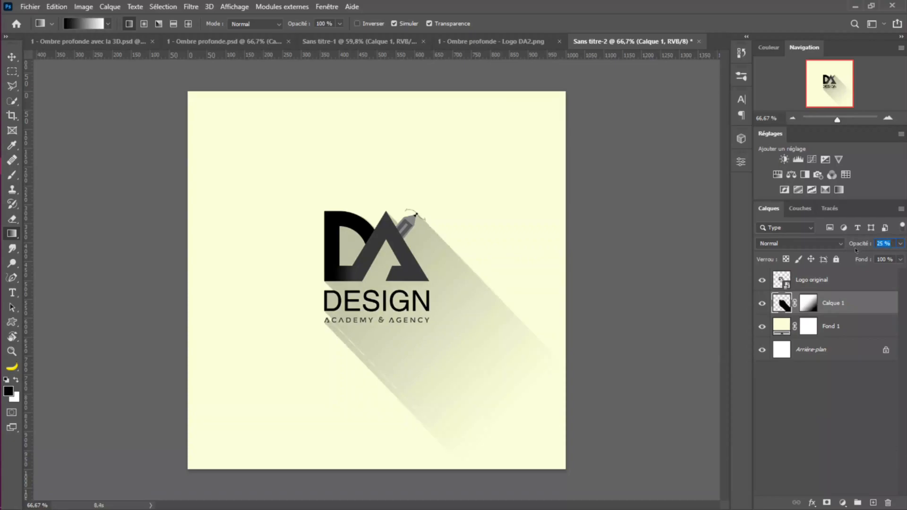
key("Return")
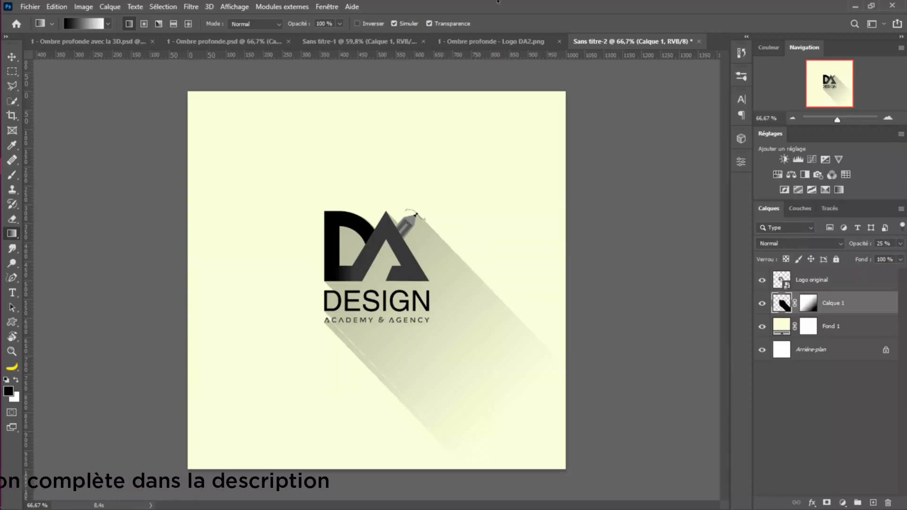
Step: Compare the shadow in the Sans titre-1 document with the result in Sans titre-2
left_click(496, 41)
left_click(337, 42)
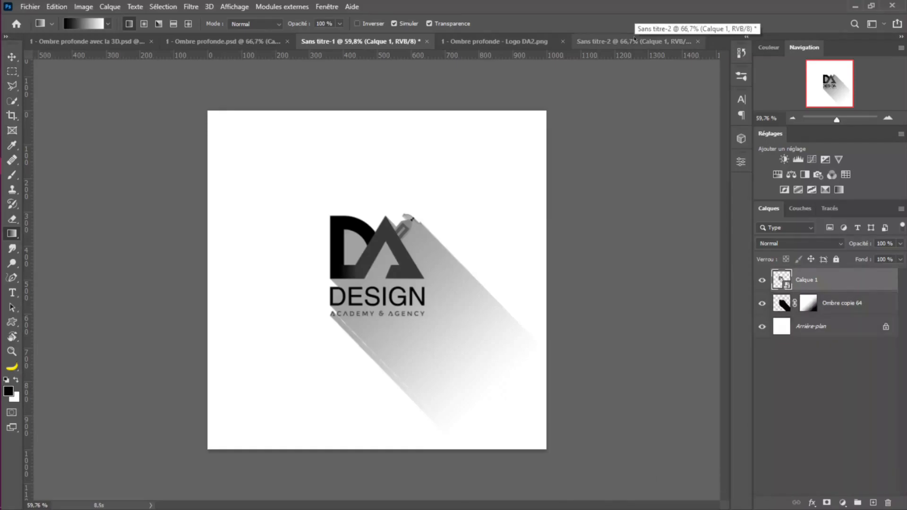
left_click(635, 41)
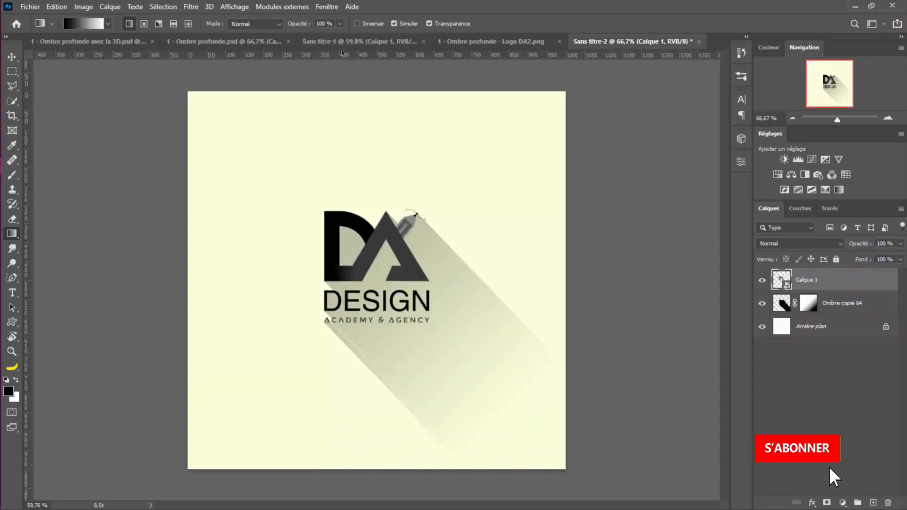